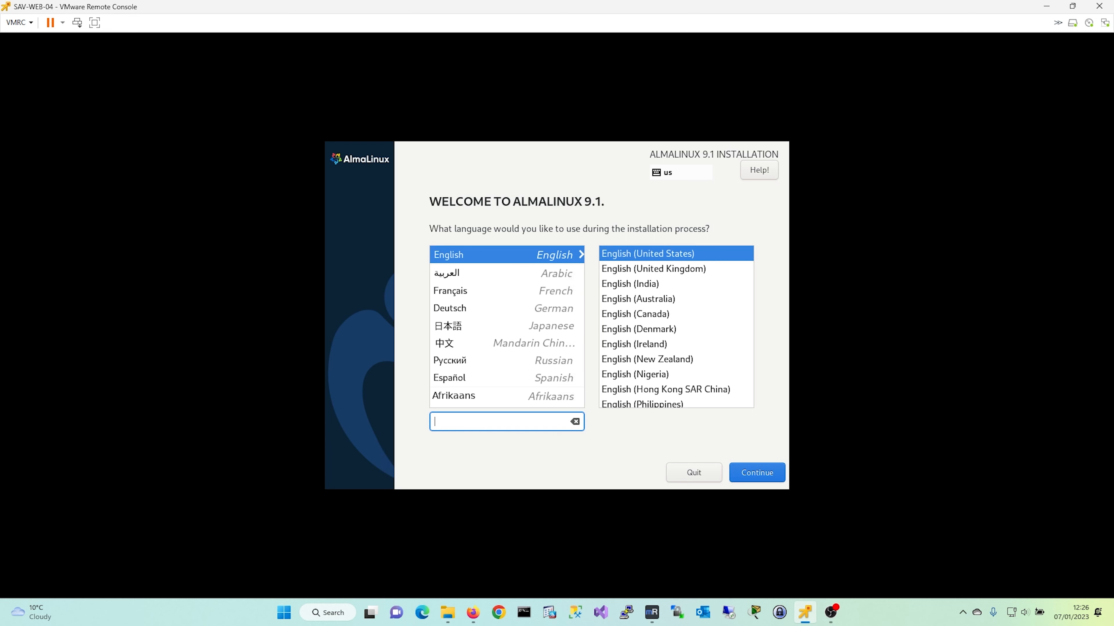
- Choose English (United Kingdom) as the installer language and continue to the Installation Summary
key("Num_Lock")
key("Num_Lock")
left_click(653, 269)
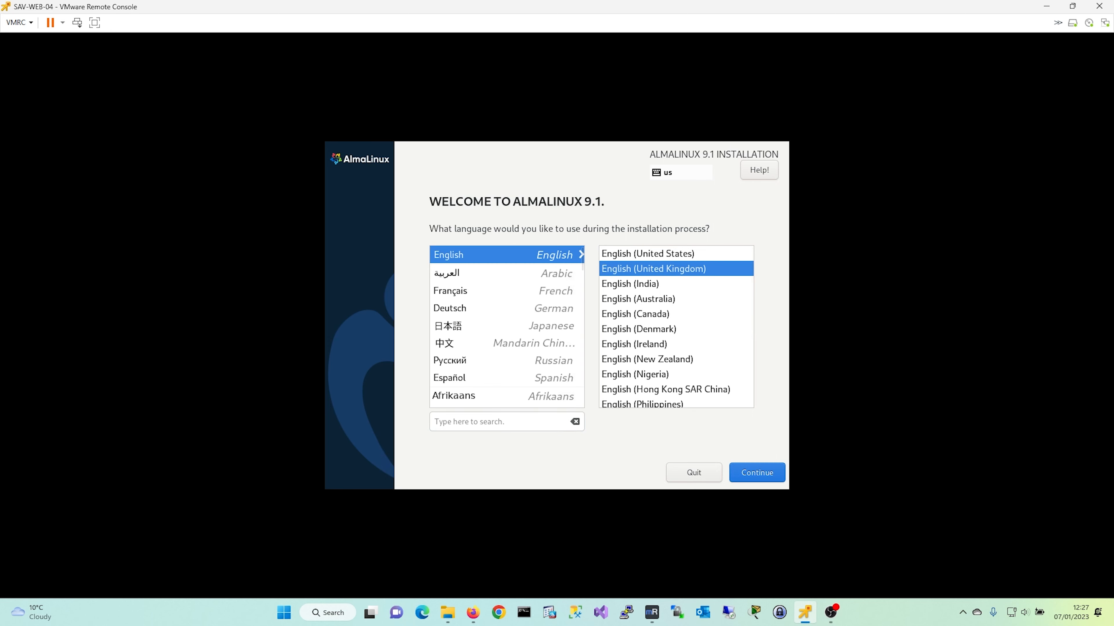
key("Num_Lock")
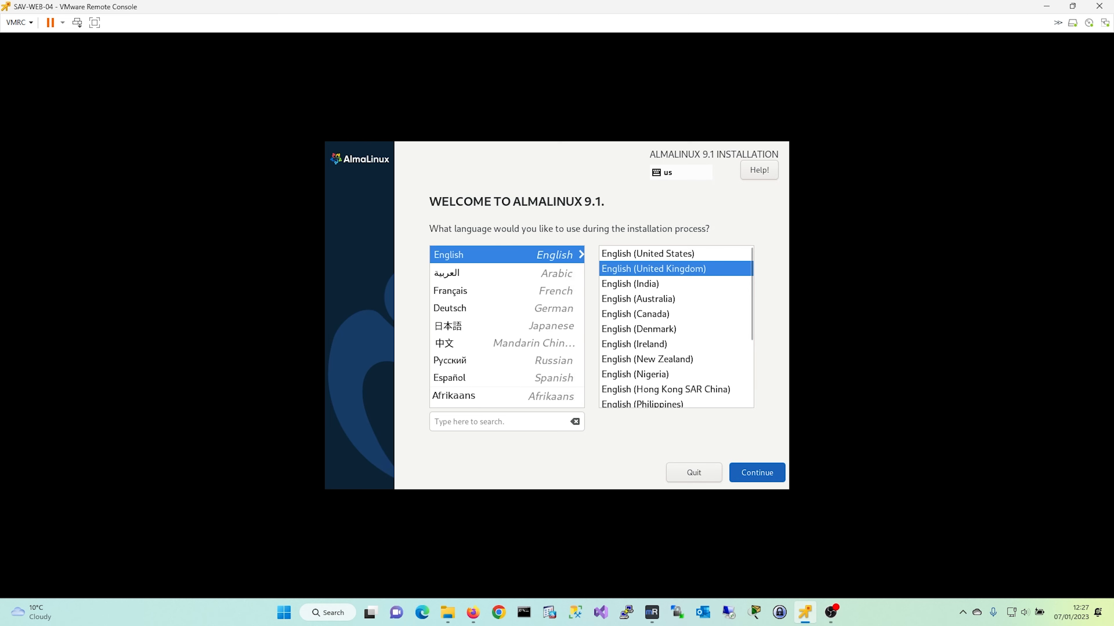
key("Return")
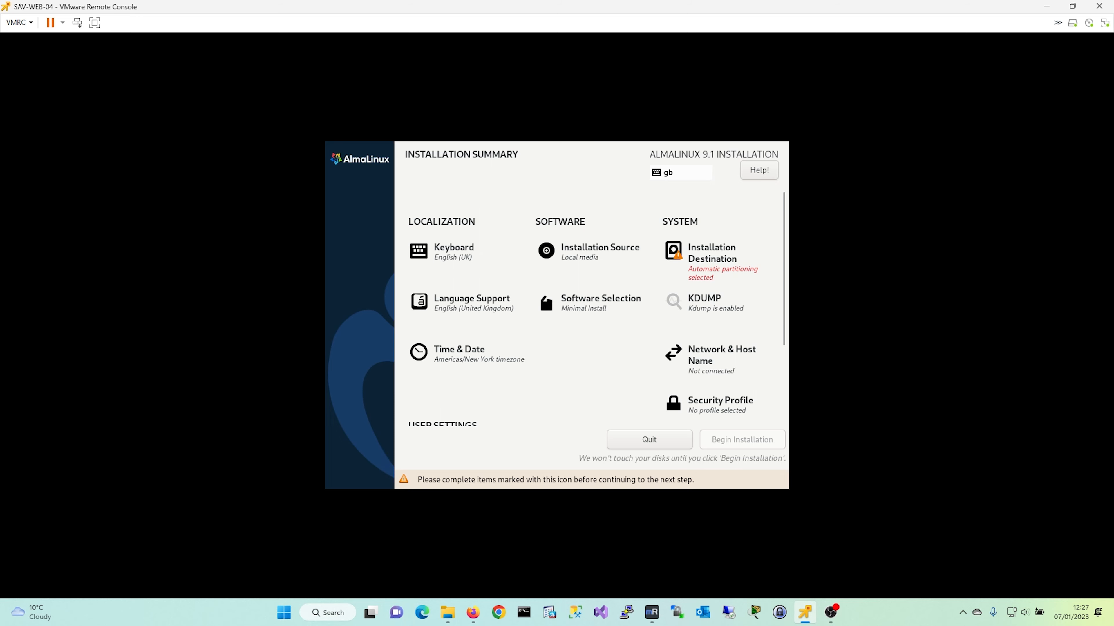
- Change the timezone to Europe/London on the map, then go to Installation Source
scroll(556, 321, "down", 1)
left_click(459, 307)
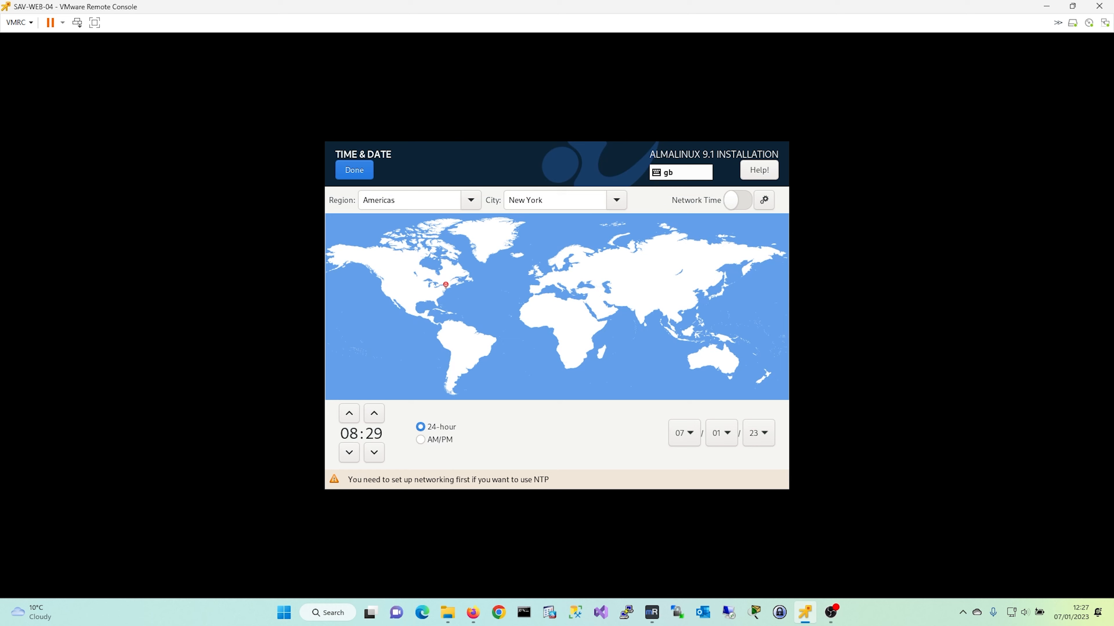
left_click(535, 271)
left_click(354, 169)
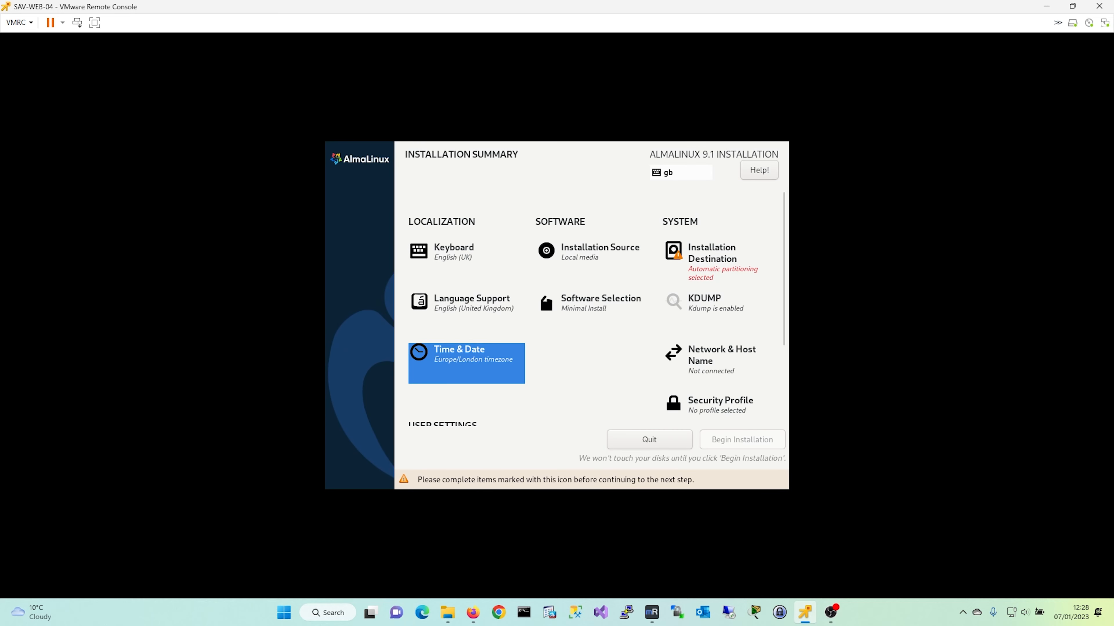
left_click(600, 250)
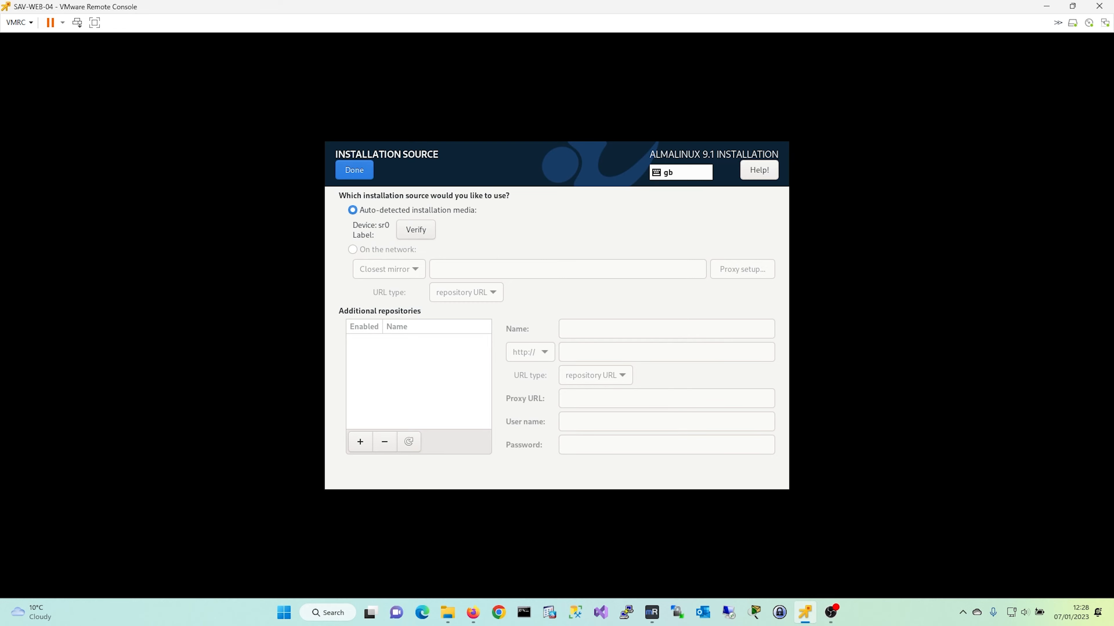
- Leave the installation source as is and add the Standard group to Minimal Install
left_click(355, 169)
left_click(544, 296)
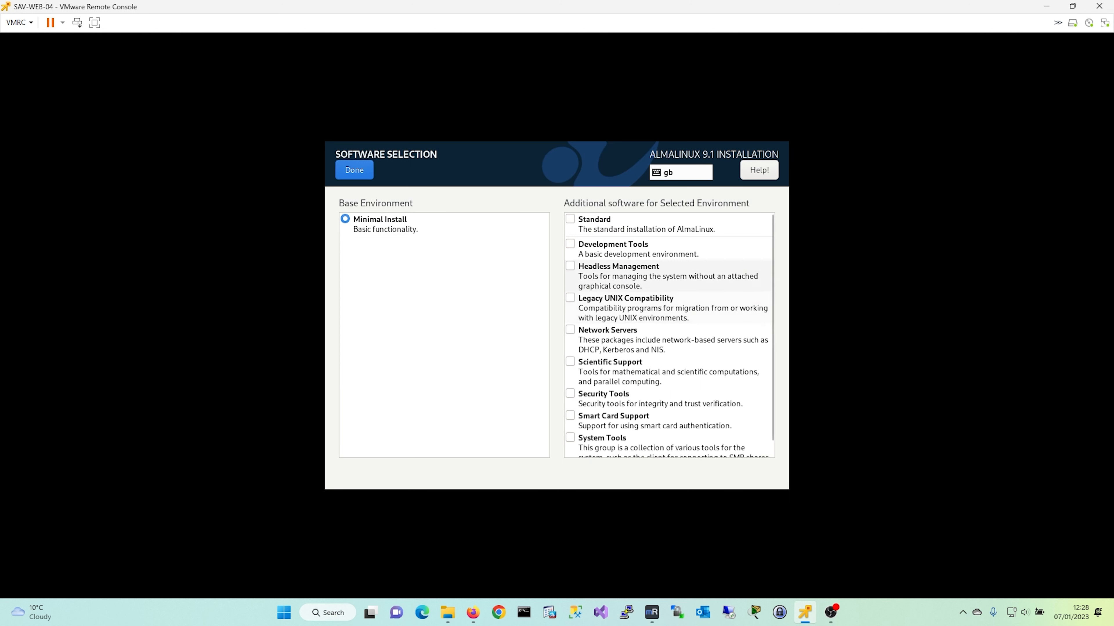
scroll(666, 277, "down", 1)
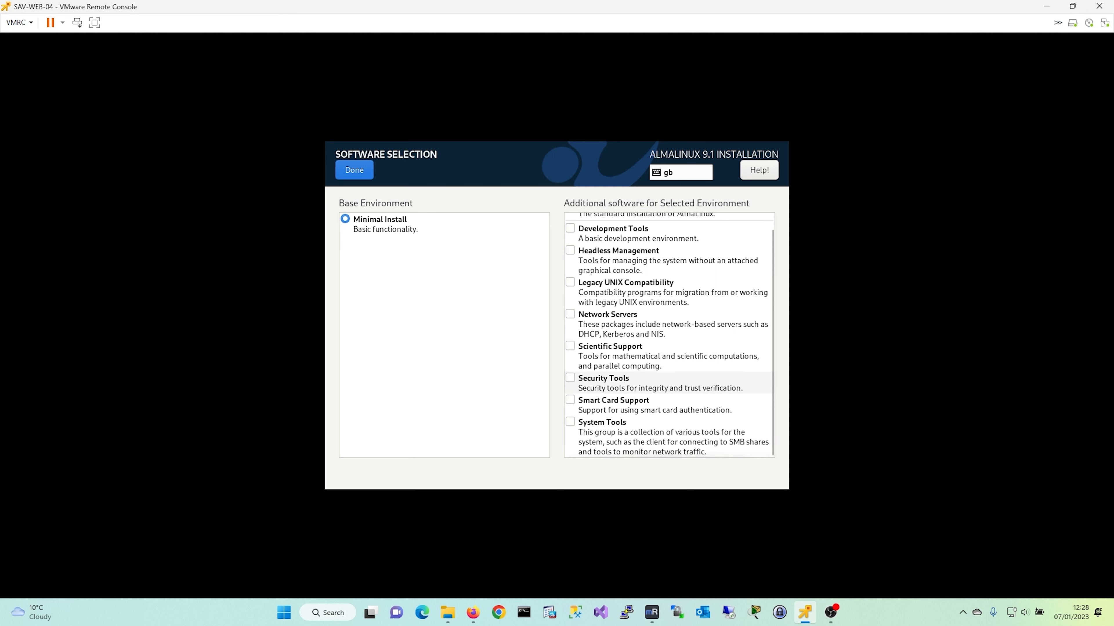
scroll(667, 383, "up", 1)
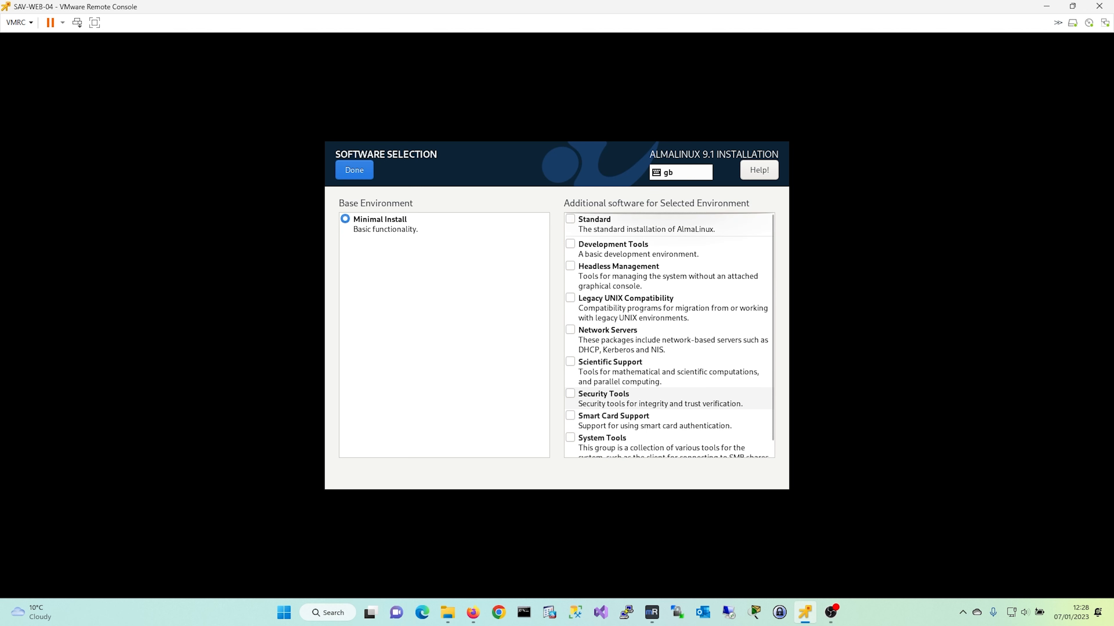
scroll(666, 383, "down", 1)
scroll(666, 383, "up", 1)
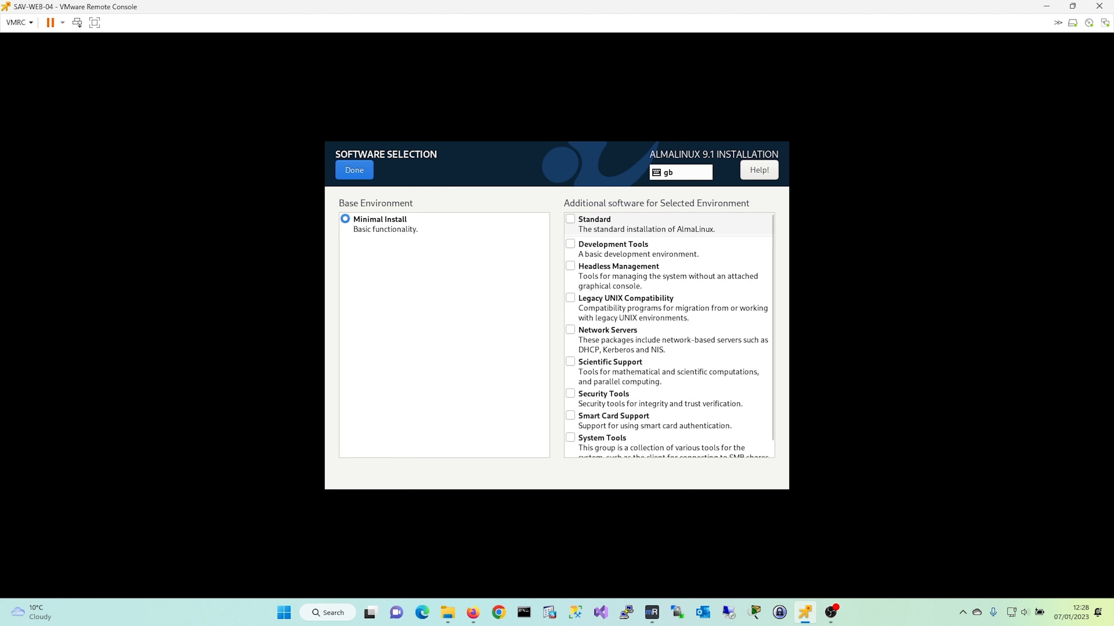
left_click(570, 219)
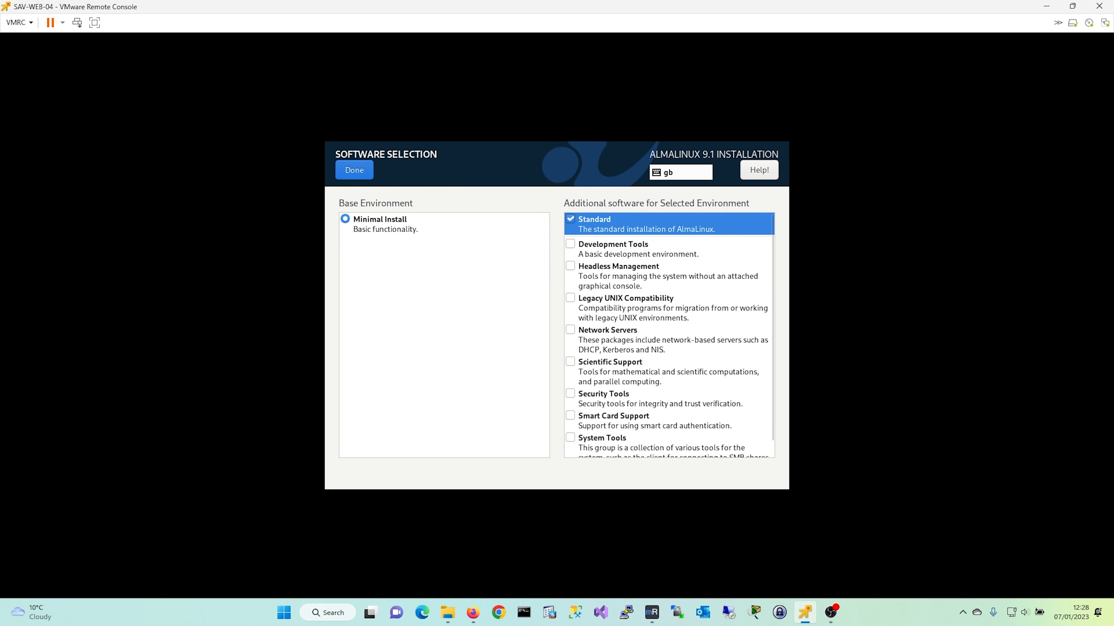
key("Num_Lock")
key("alt+d")
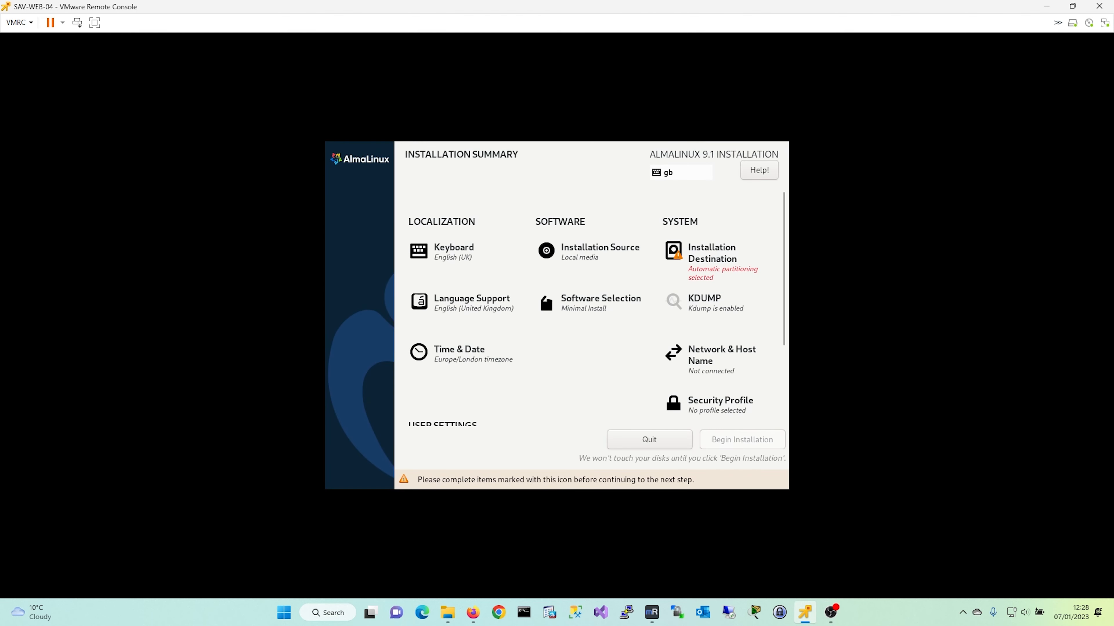
- Confirm the 30 GiB VMware Virtual disk with automatic partitioning, then go to Network & Host Name
key("alt+d")
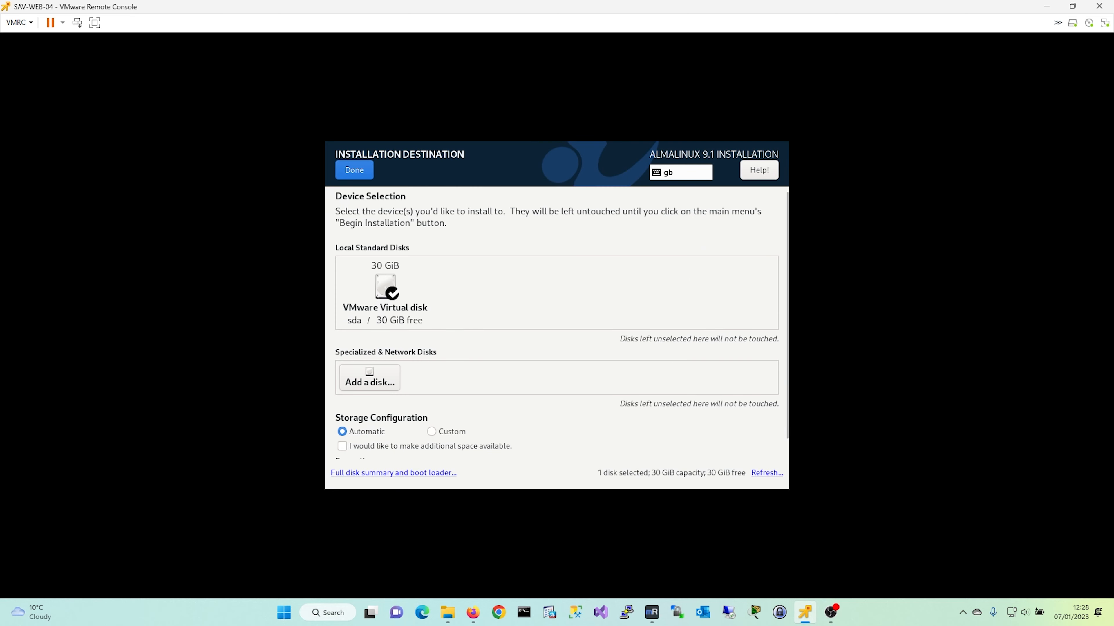
key("space")
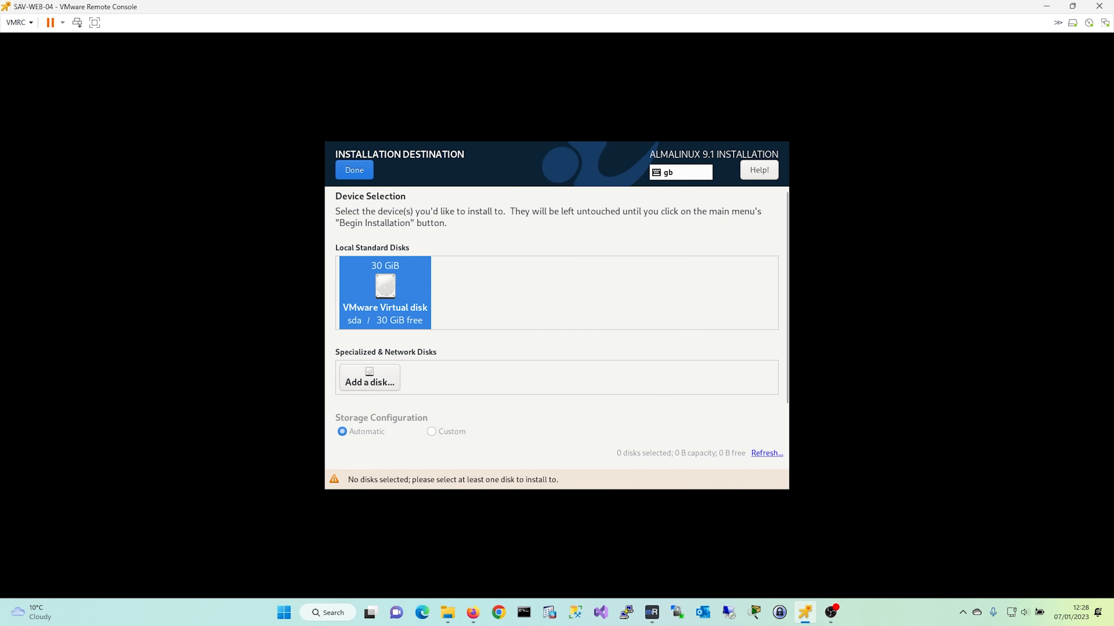
key("space")
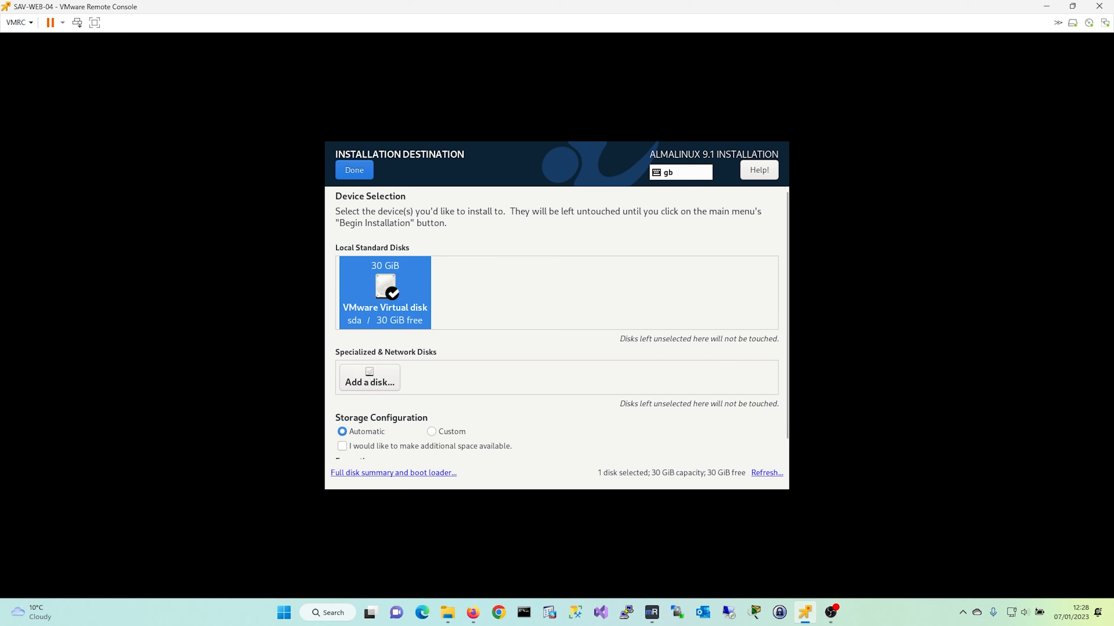
key("alt+d")
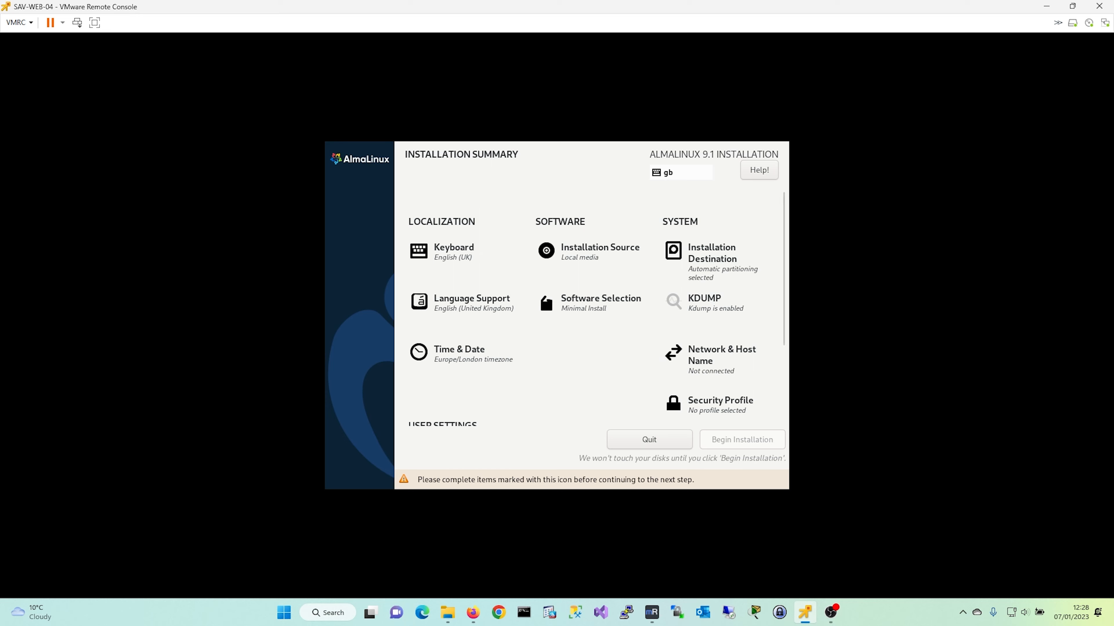
key("alt+n")
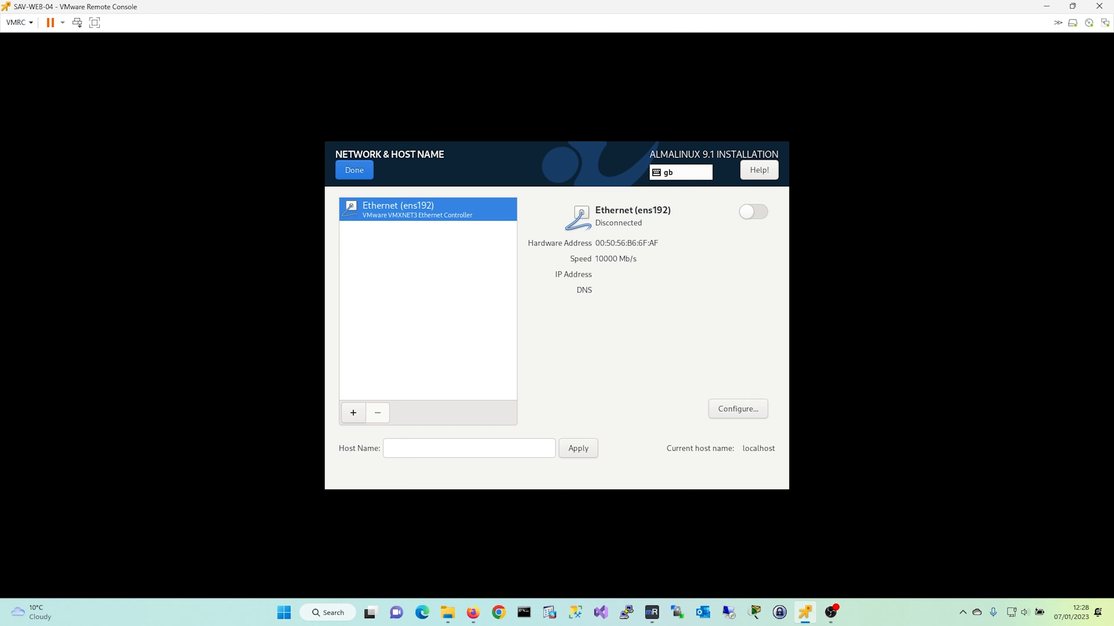
- Connect the ens192 interface and set its IPv6 method to Disabled
left_click(752, 212)
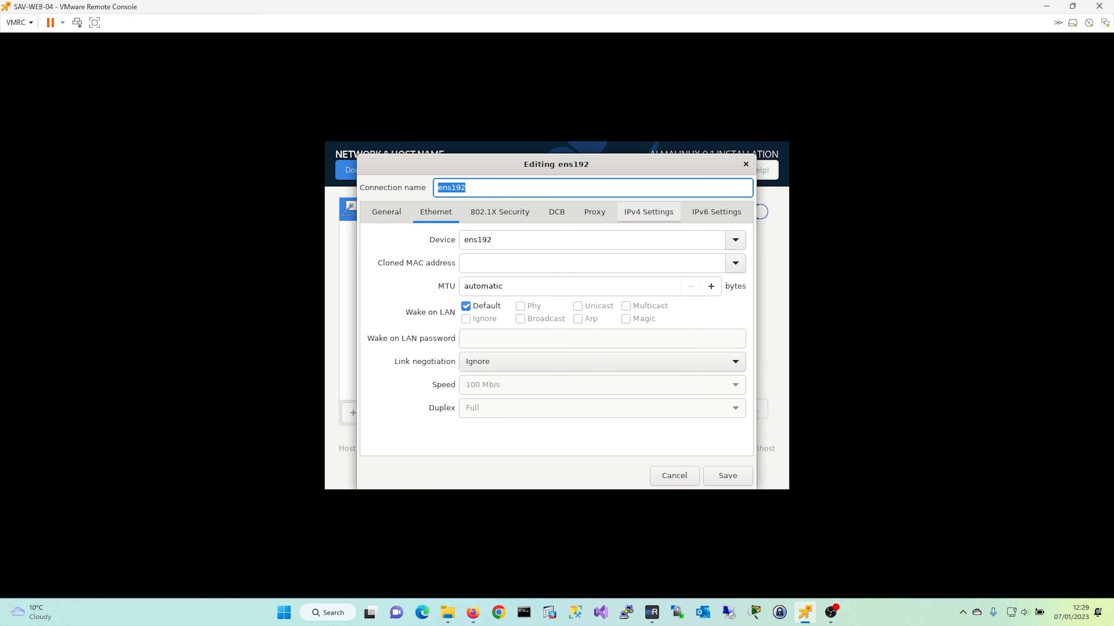
left_click(716, 212)
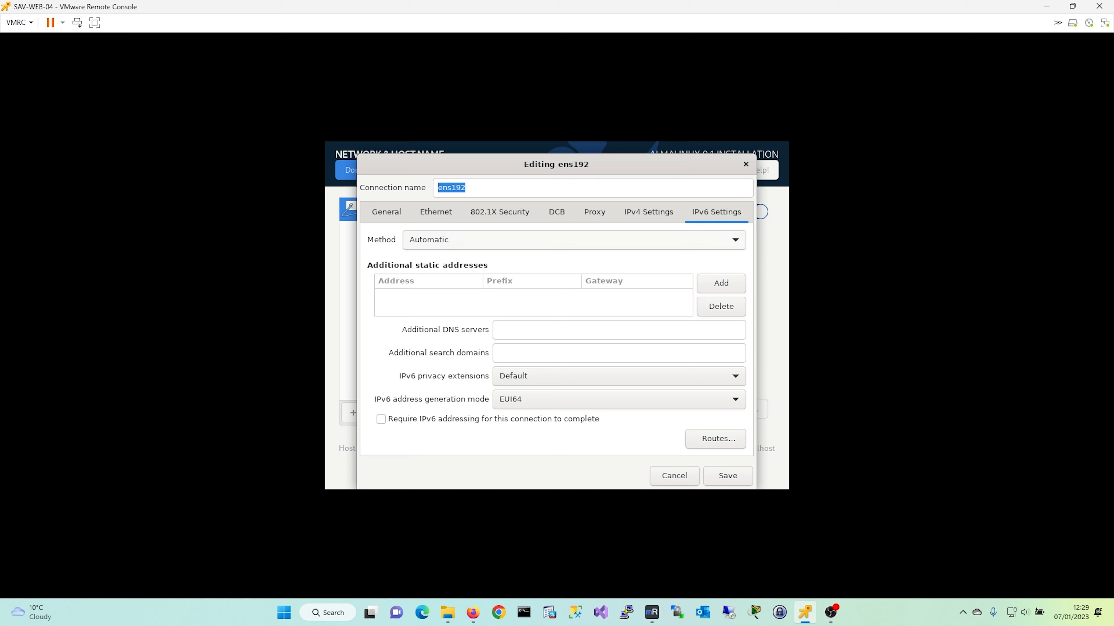
left_click(570, 239)
key("Down")
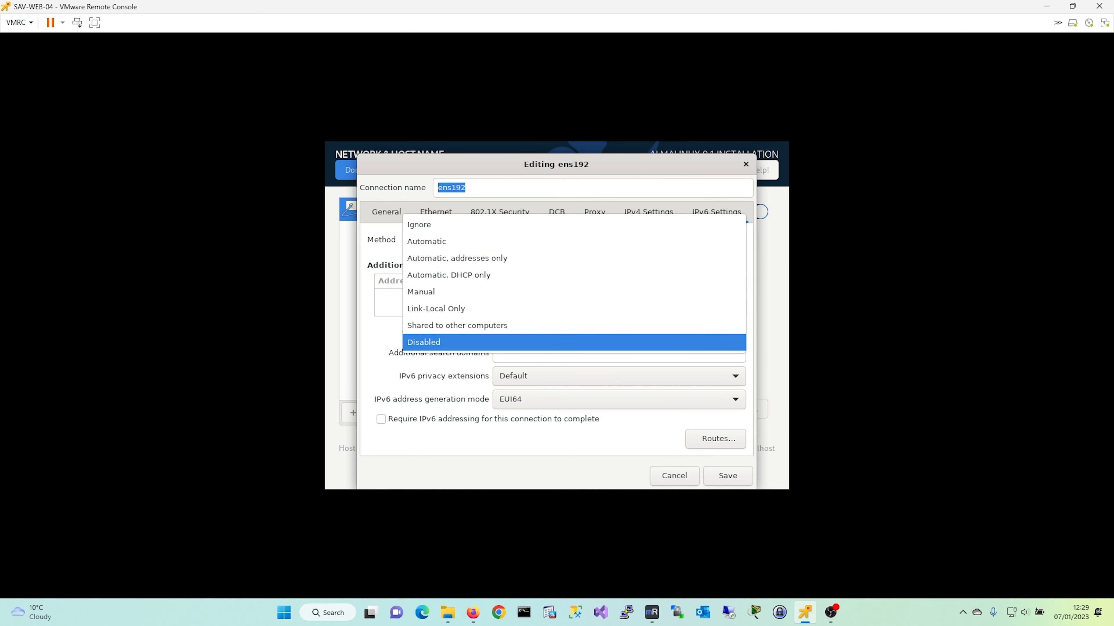
key("Return")
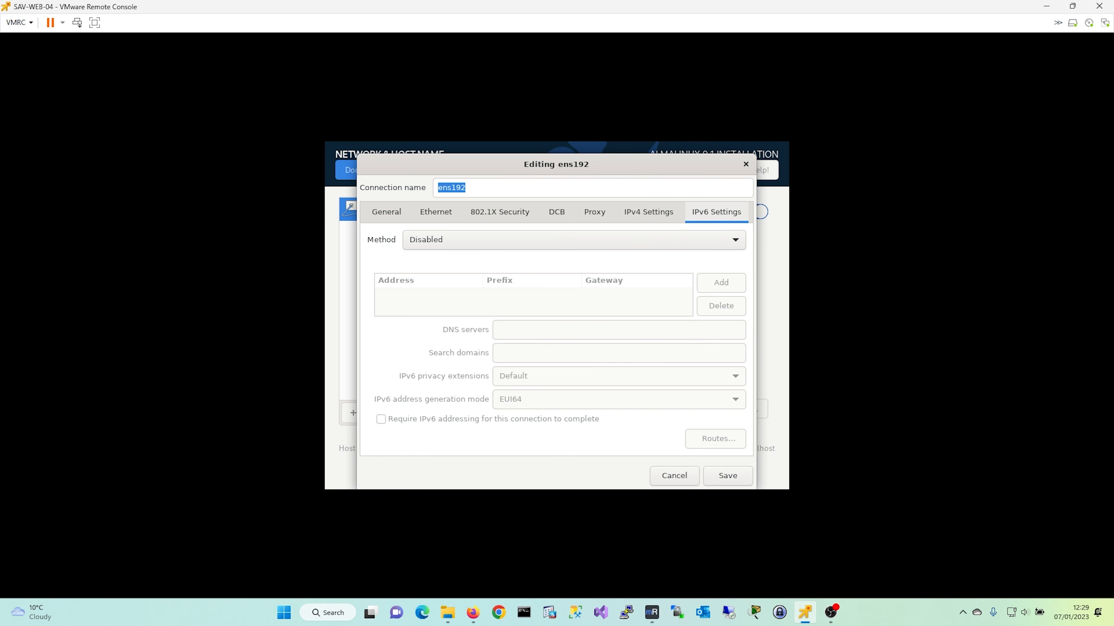
- Switch IPv4 to Manual with address 192.168.40.3, netmask 255.255.255.240, gateway 192.168.40.1
left_click(649, 212)
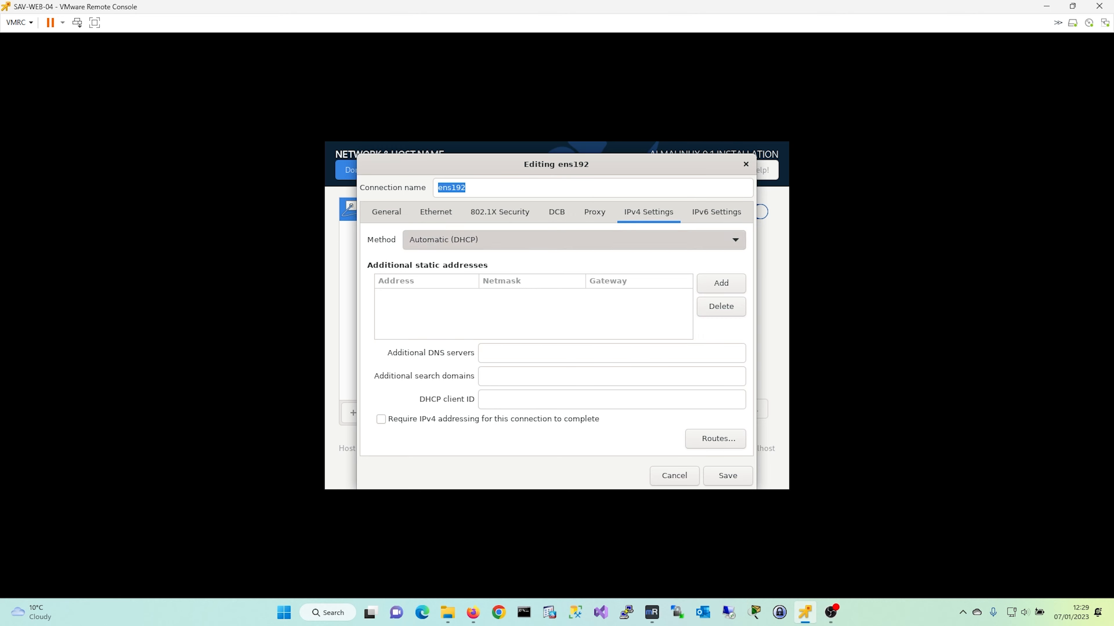
left_click(574, 239)
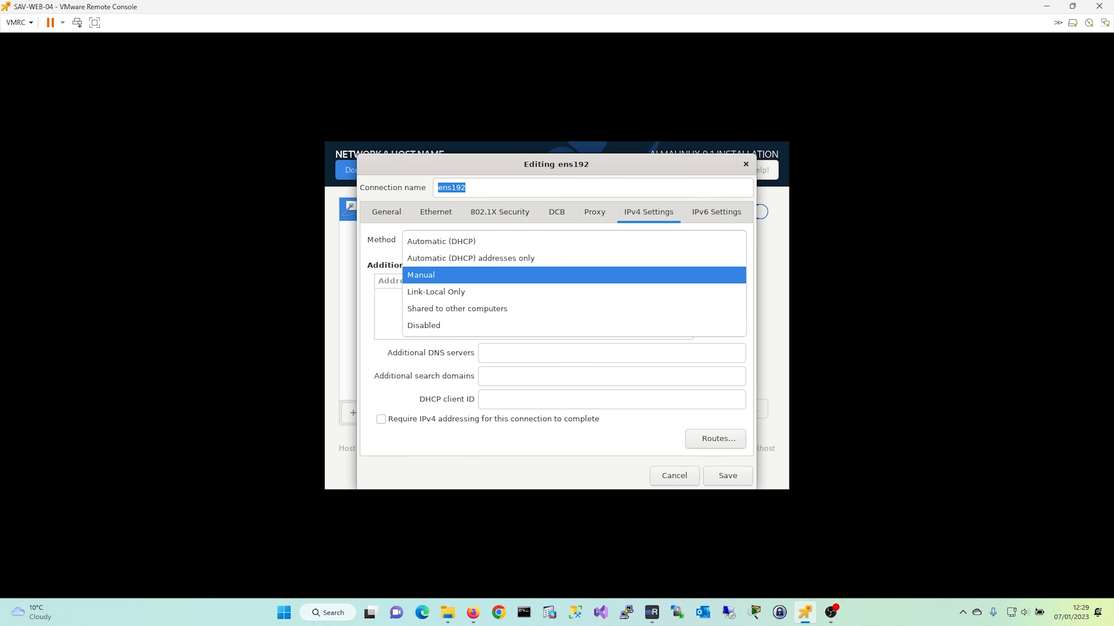
key("Return")
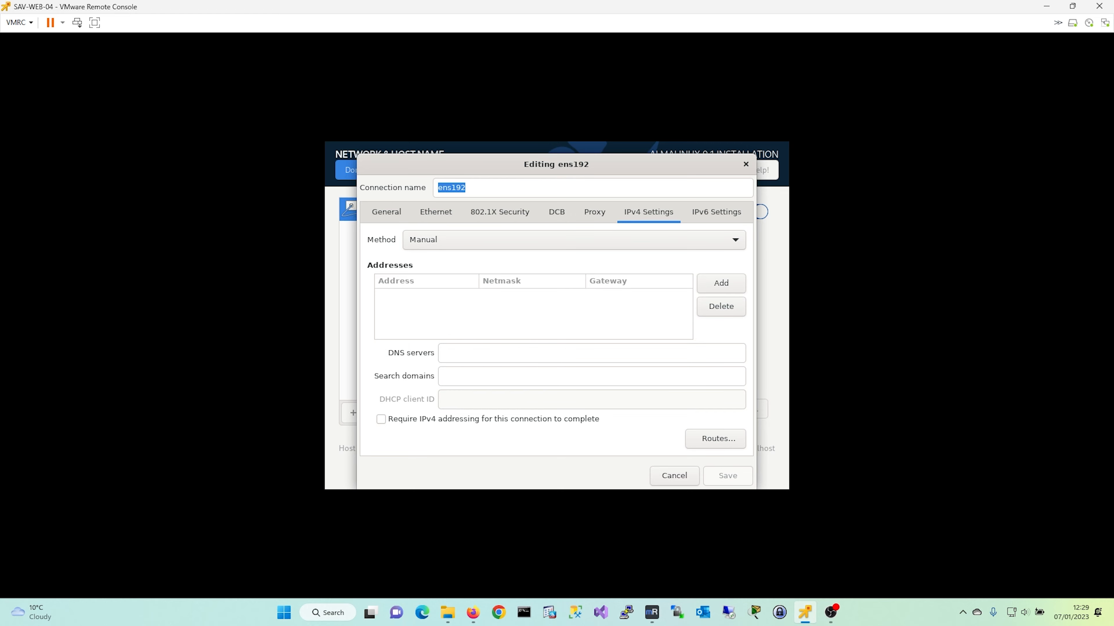
left_click(721, 283)
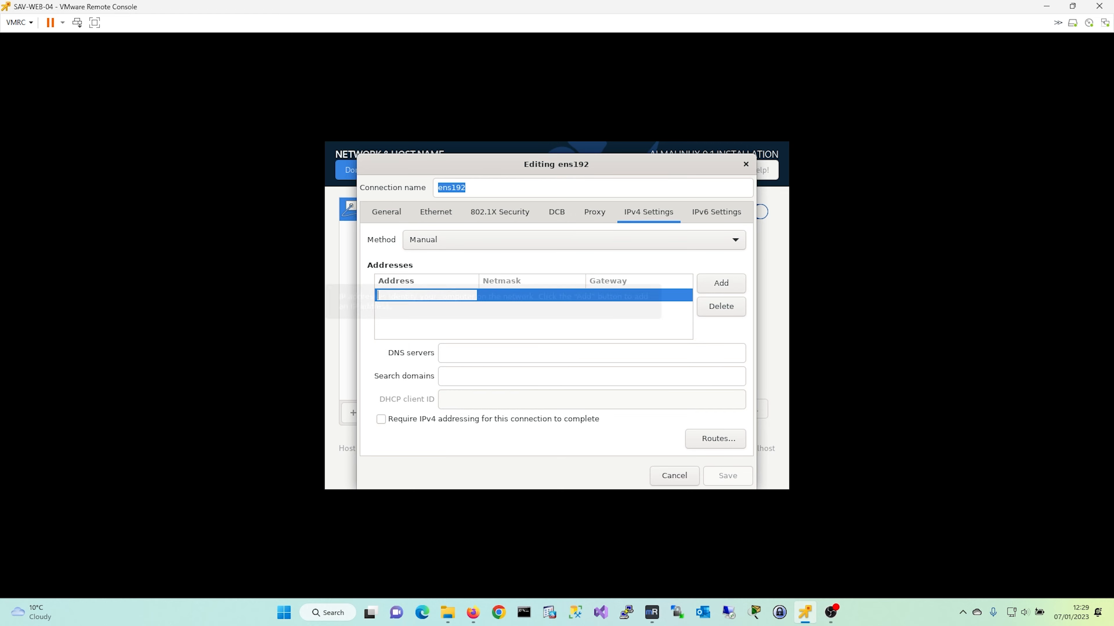
left_click(517, 296)
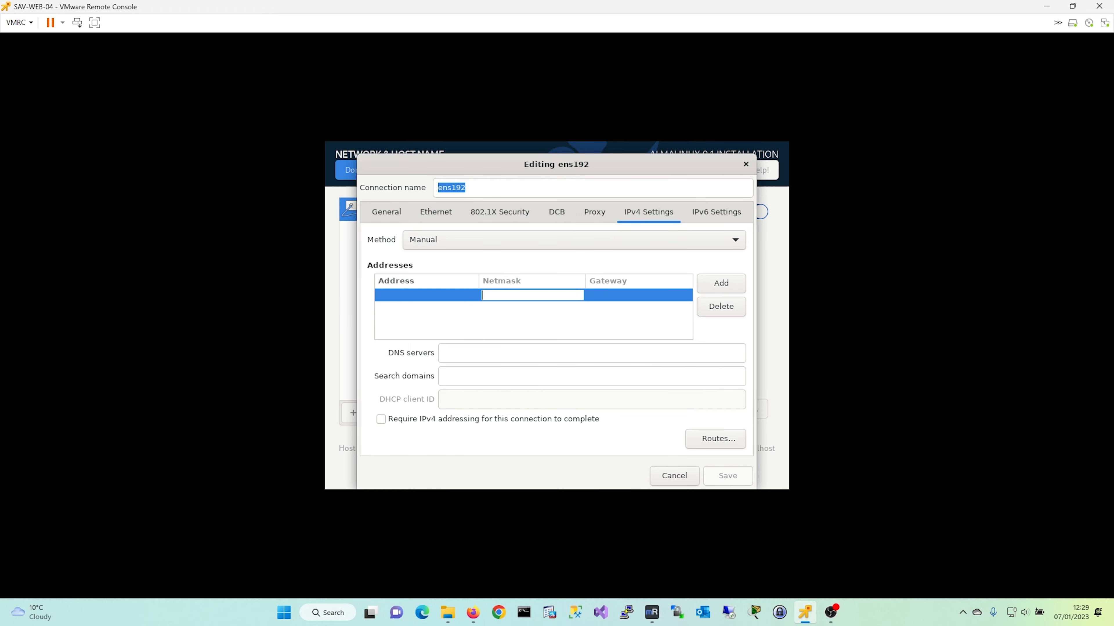
key("Num_Lock")
left_click(426, 295)
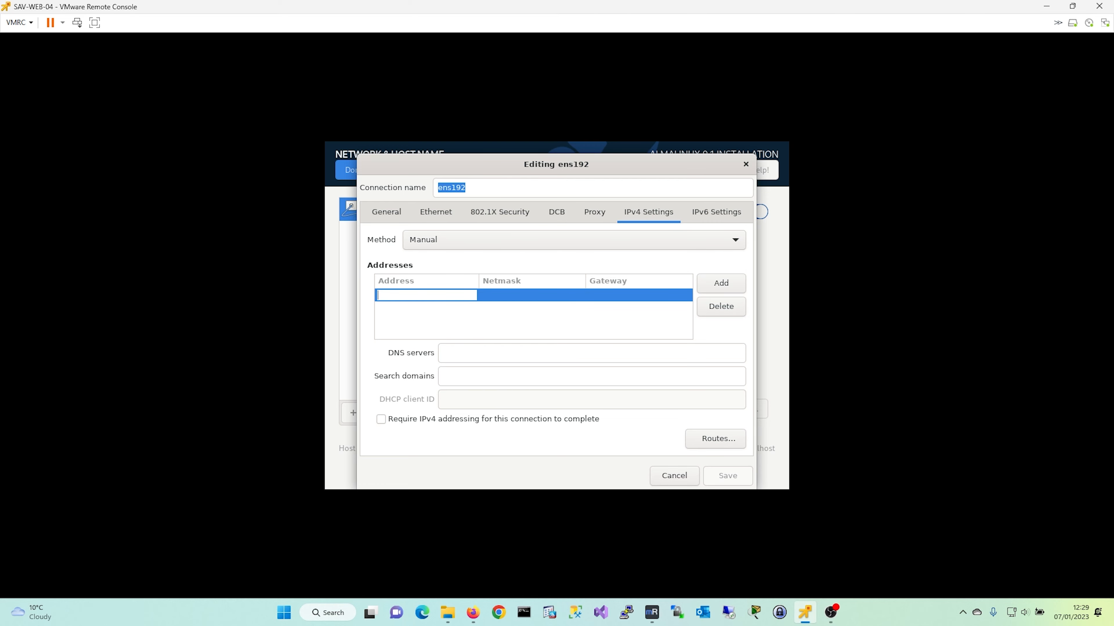
type("192.168.")
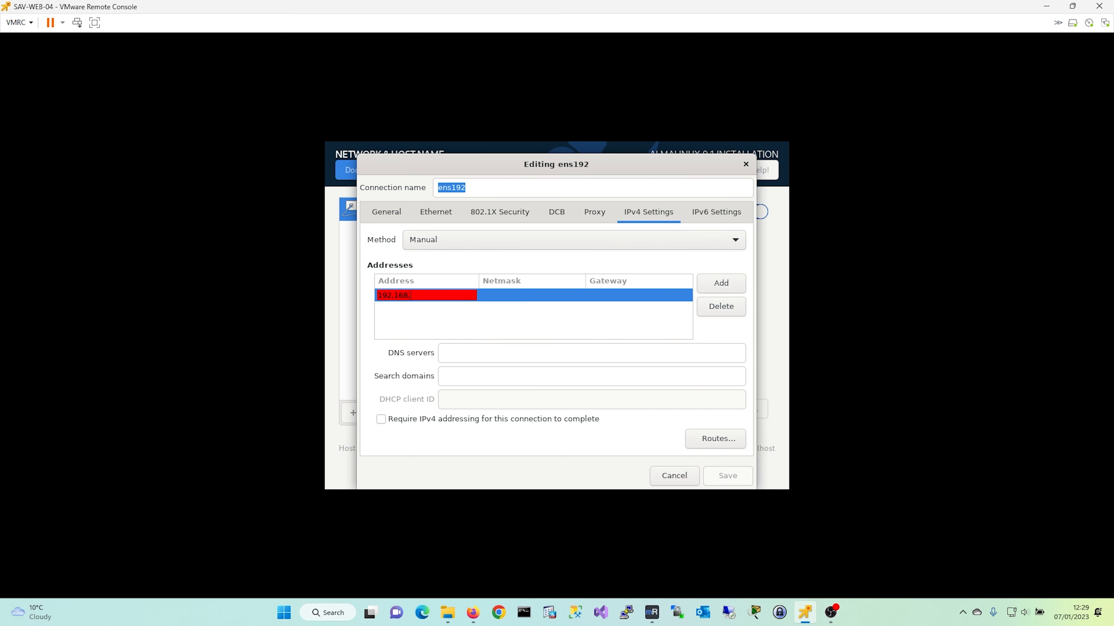
type("40.3")
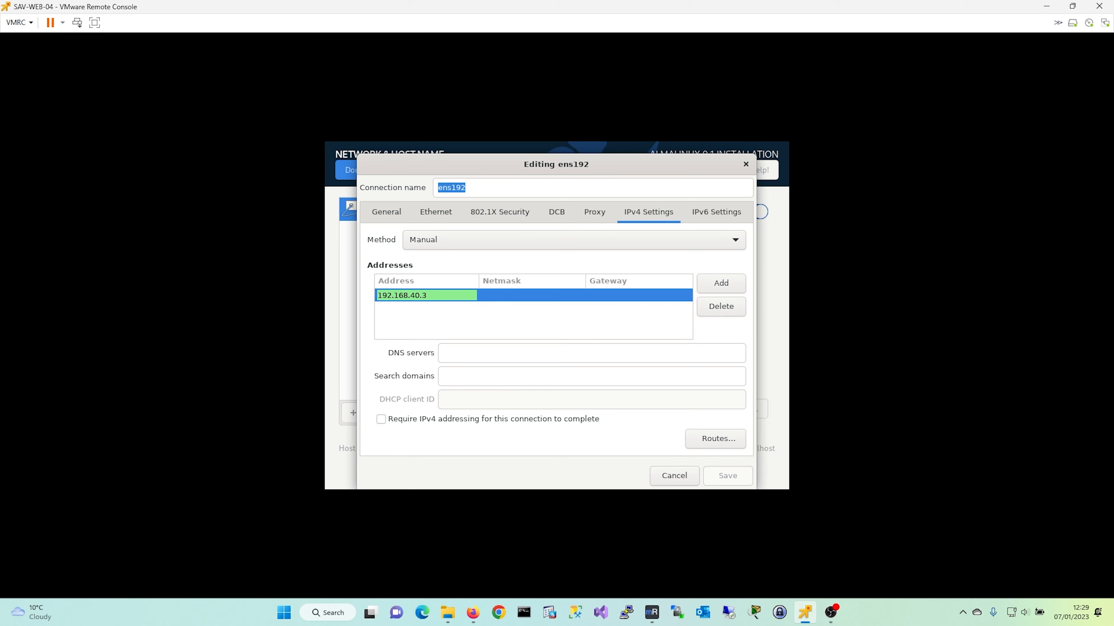
key("Tab")
type("2")
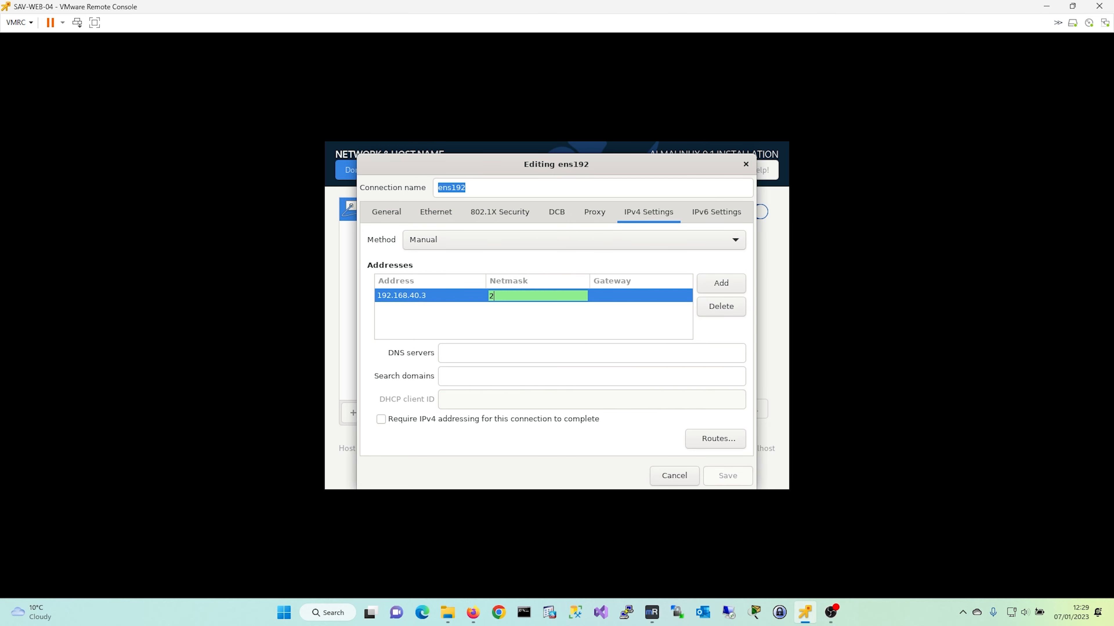
type("55.255.255.")
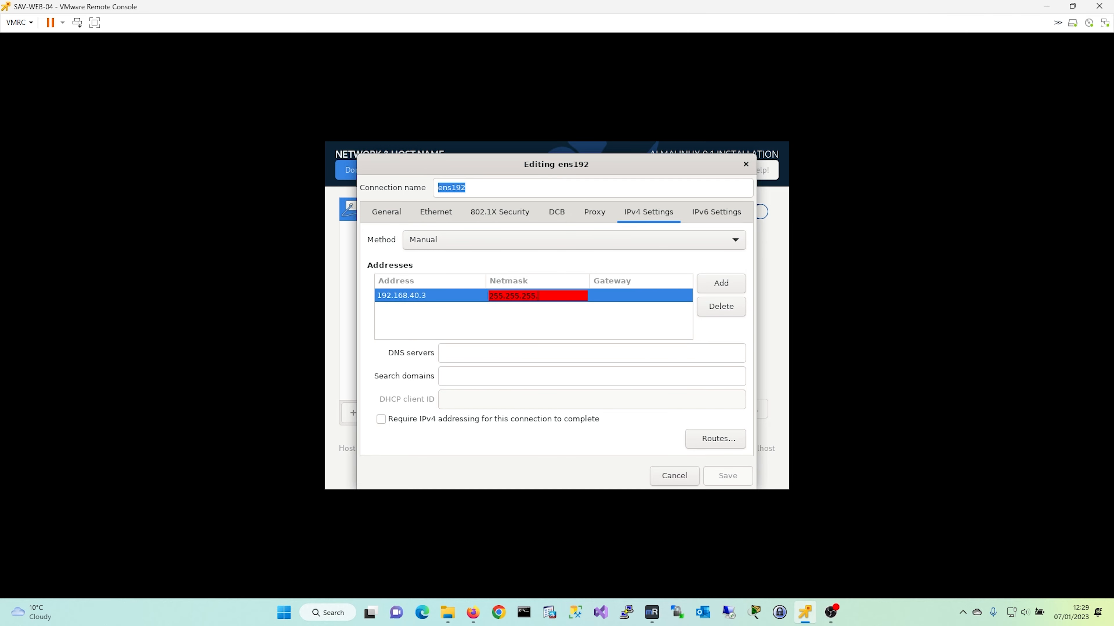
type("240")
key("Tab")
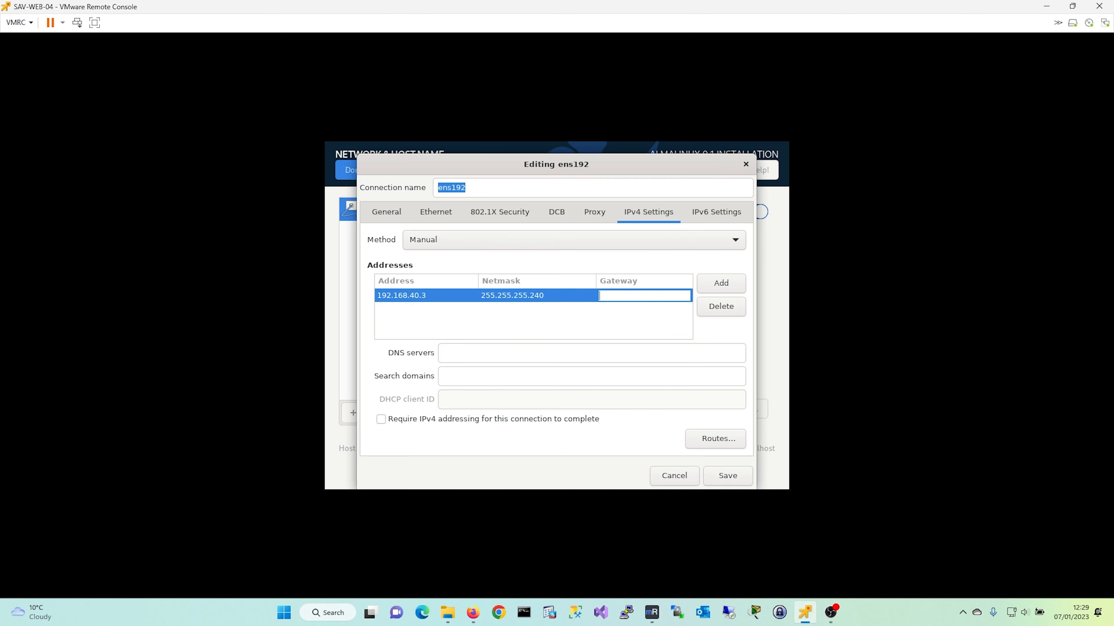
type("192.168")
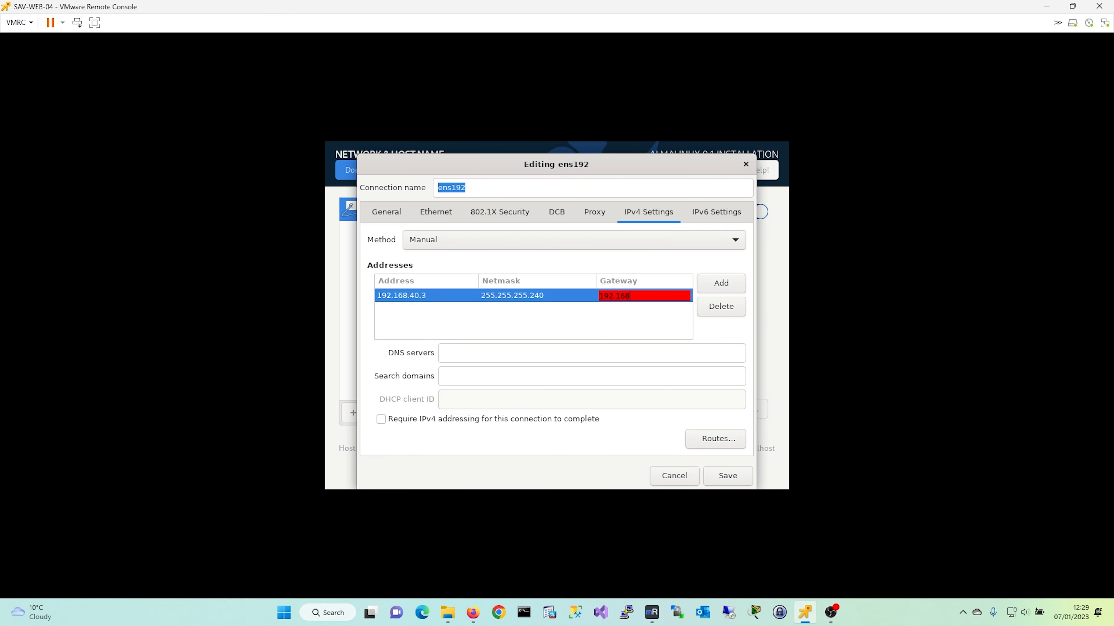
type(".40.1")
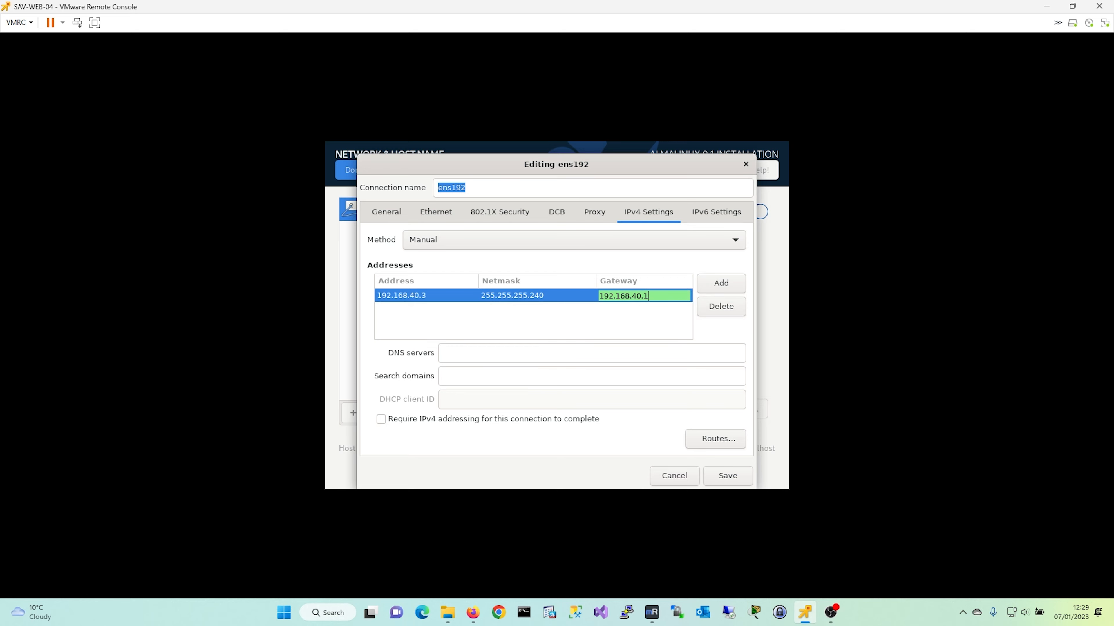
- Enter DNS server 8.8.8.8 and search domain 8.8.4.4
left_click(521, 354)
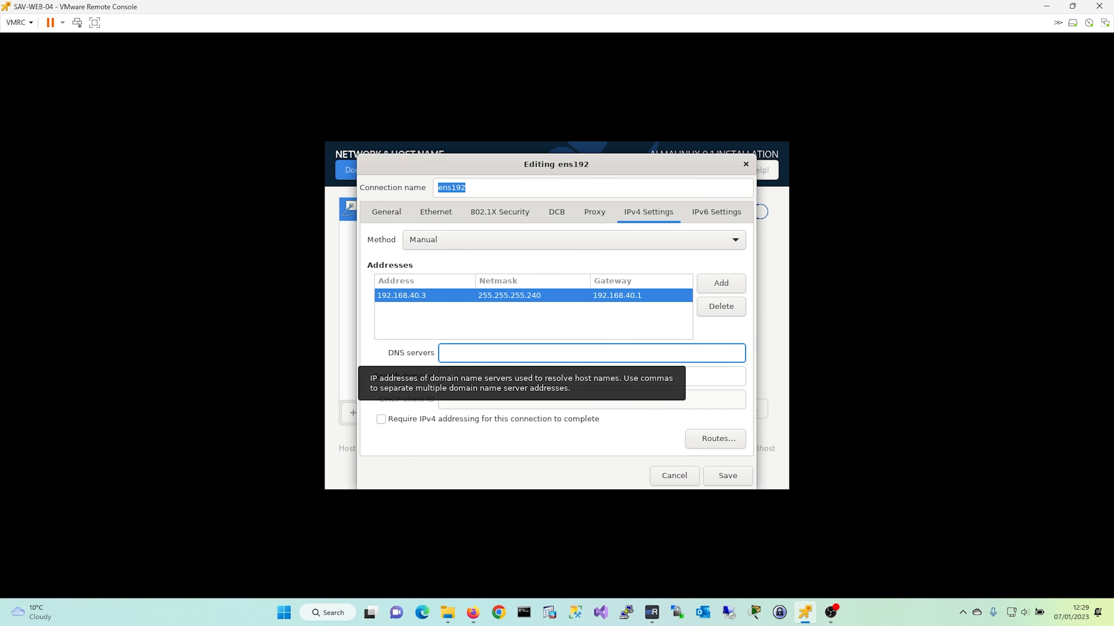
type("8.8.8.8")
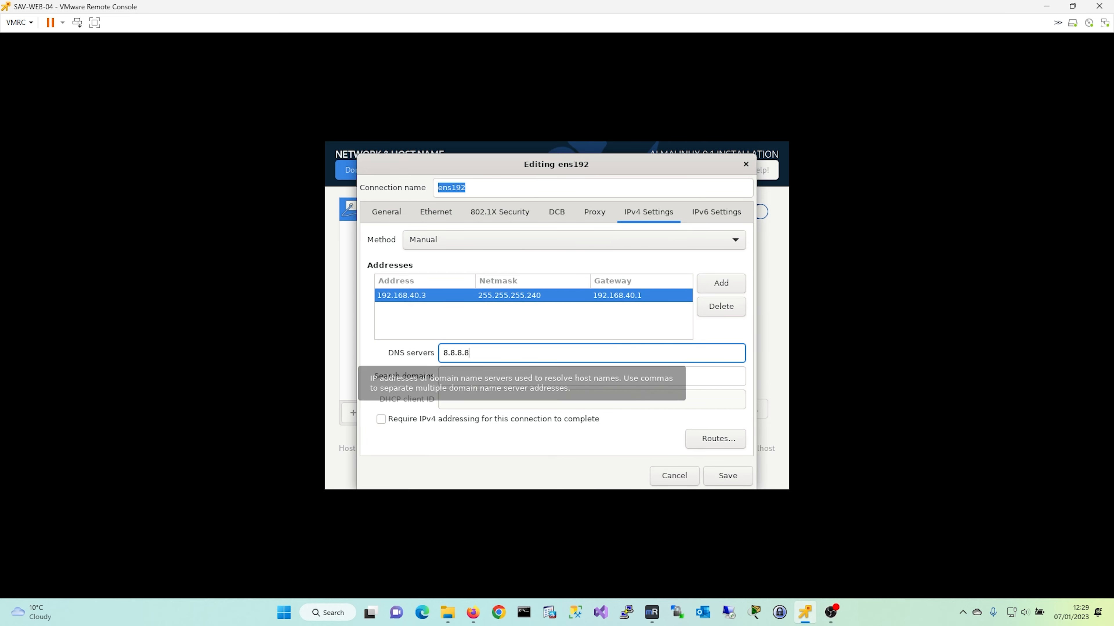
key("Tab")
type("8.")
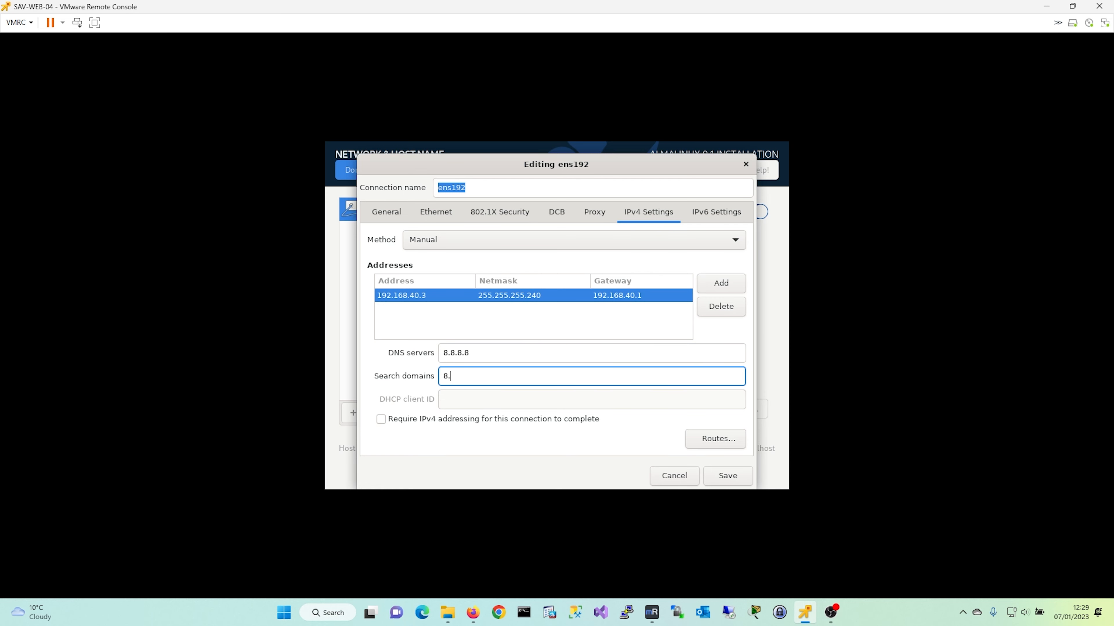
type("8.4.4")
- Save the ens192 IPv4 settings and apply the host name SAV-WEB-04
left_click(727, 475)
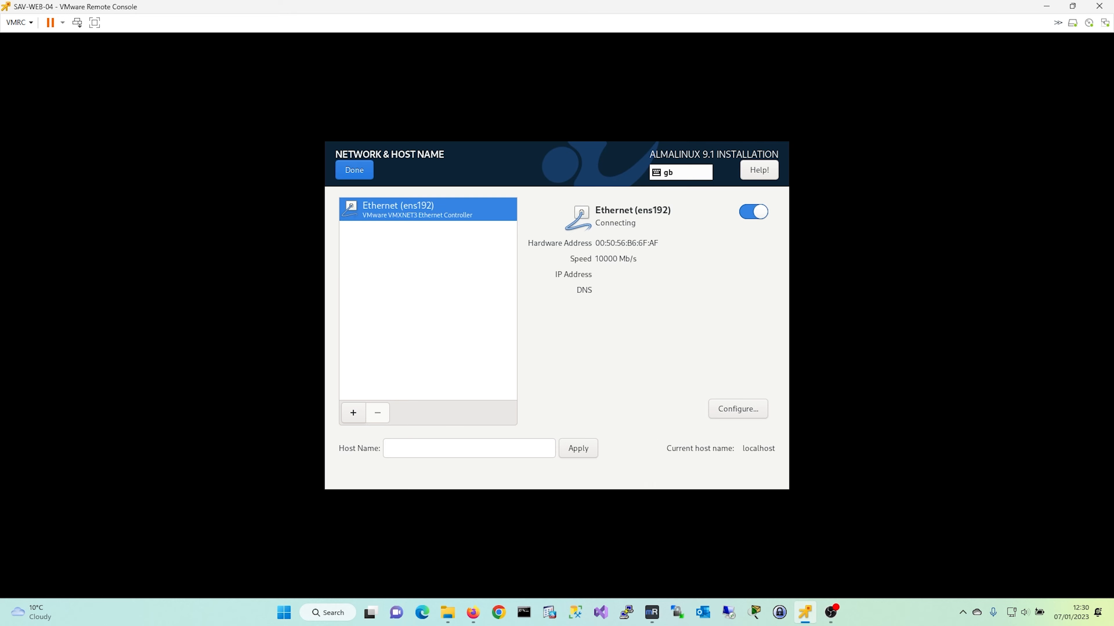
left_click(469, 448)
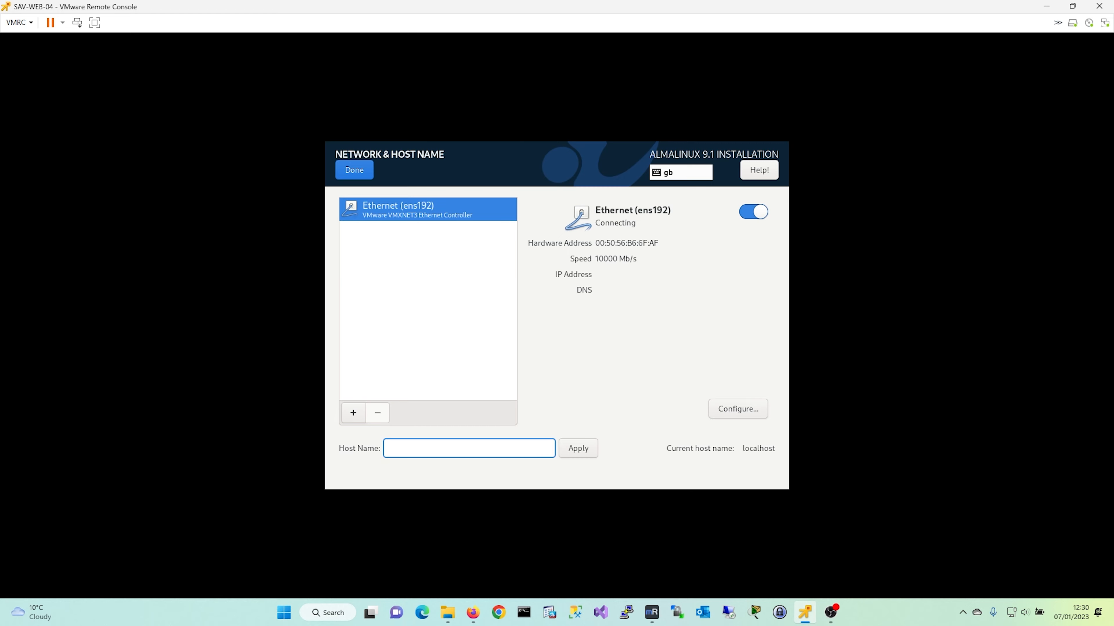
type("SAV-WEB-05")
key("BackSpace")
type("4")
key("Tab")
key("Return")
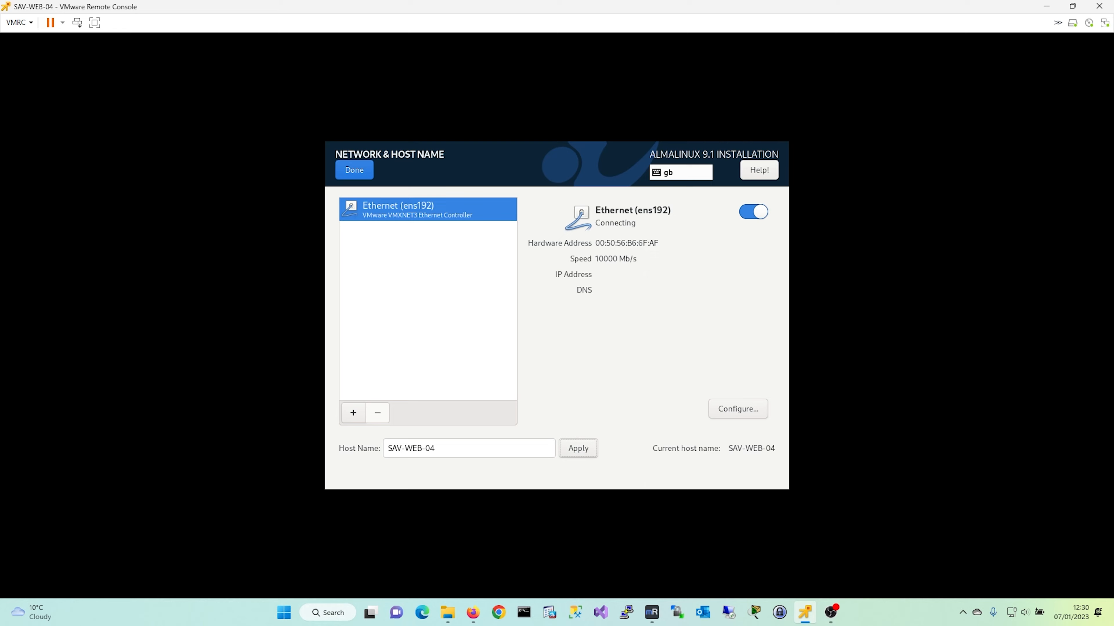
- Re-save the ens192 connection so it connects at 192.168.40.3, then return to the summary
key("Tab")
key("Return")
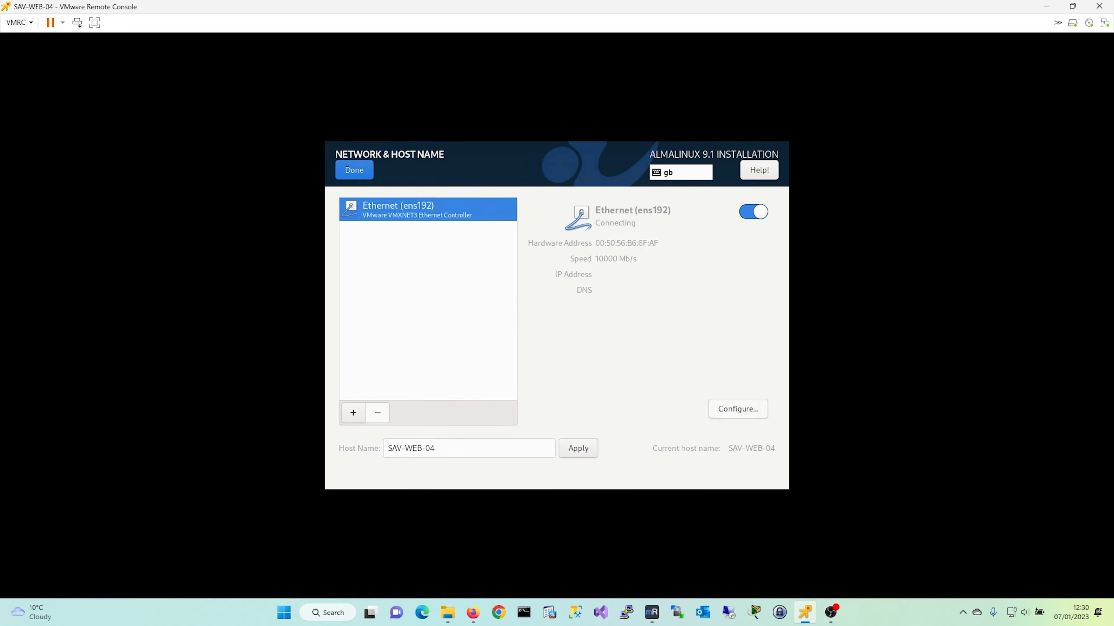
left_click(649, 212)
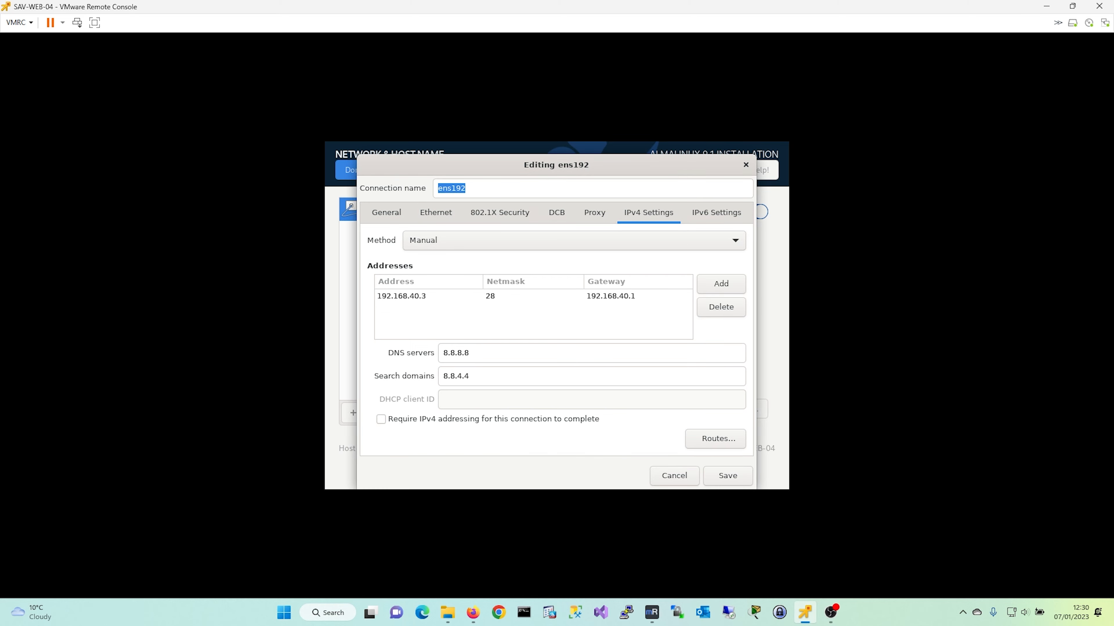
key("Return")
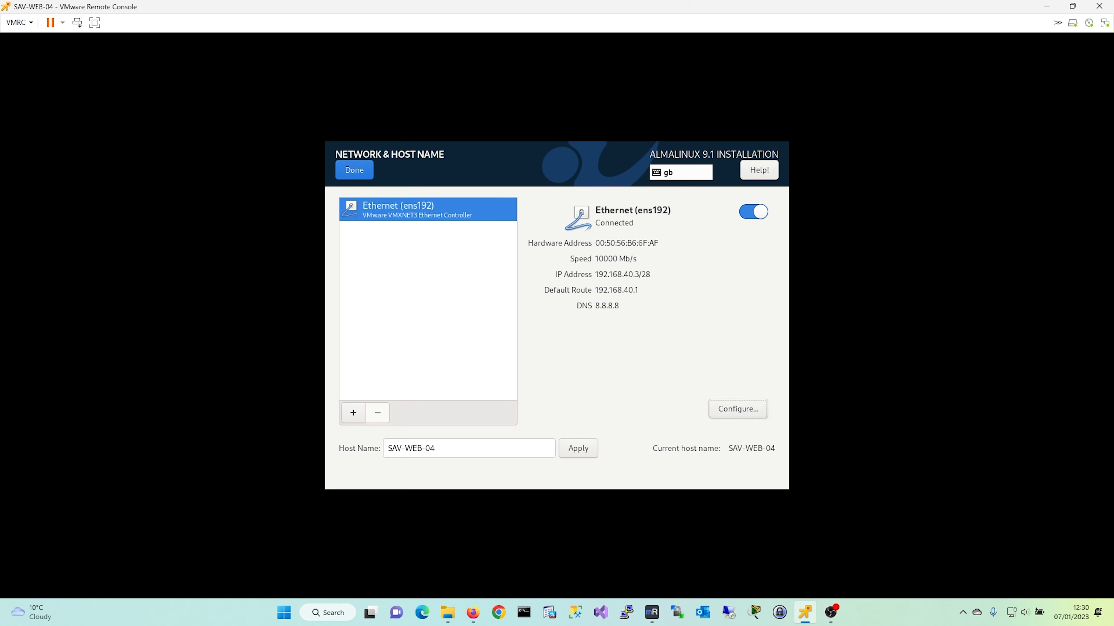
left_click(354, 170)
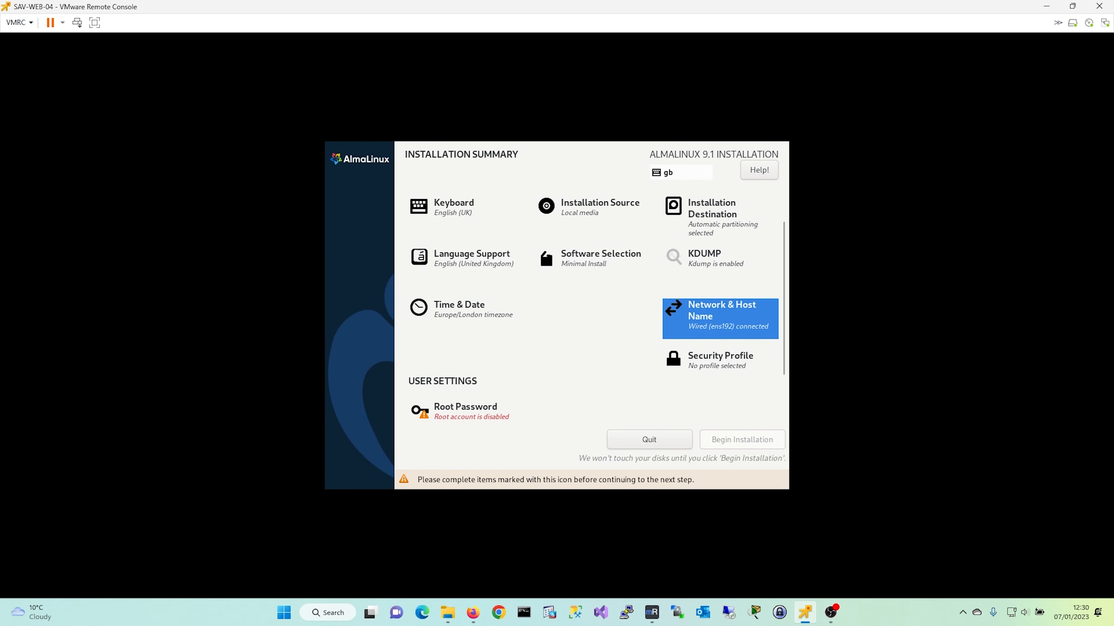
left_click(465, 410)
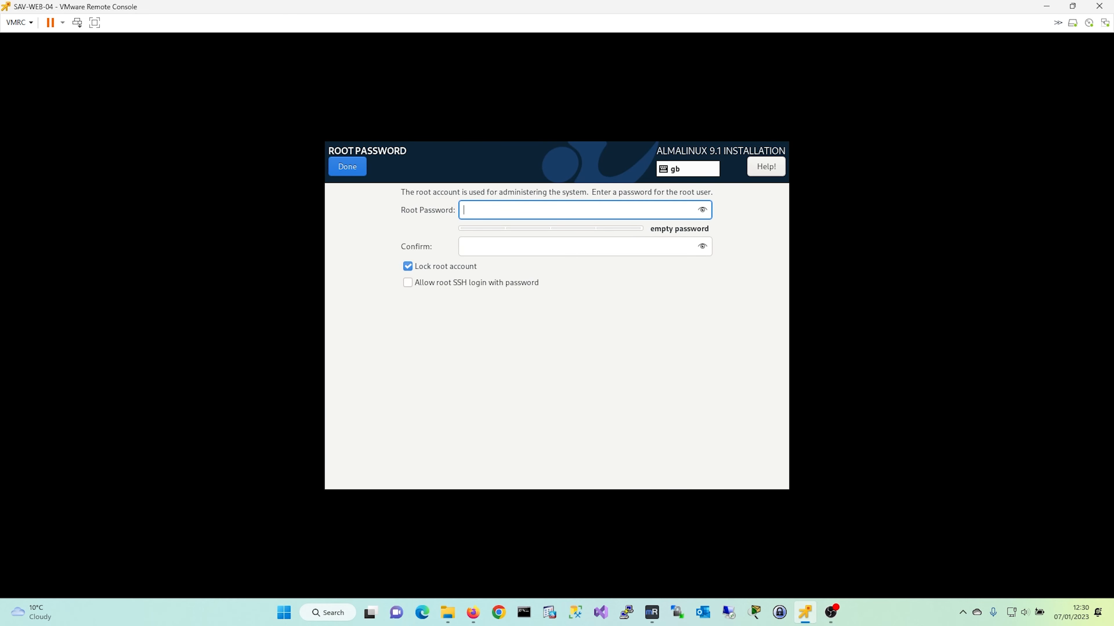
- Unlock root, allow root SSH password login, and enter and confirm the root password
left_click(407, 266)
left_click(408, 282)
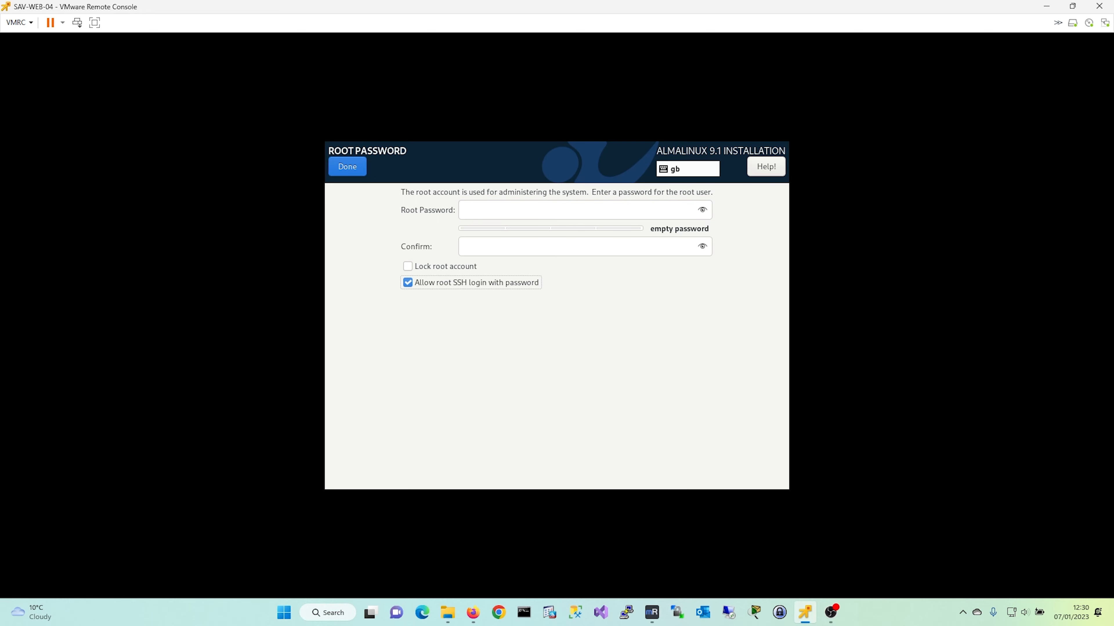
left_click(570, 211)
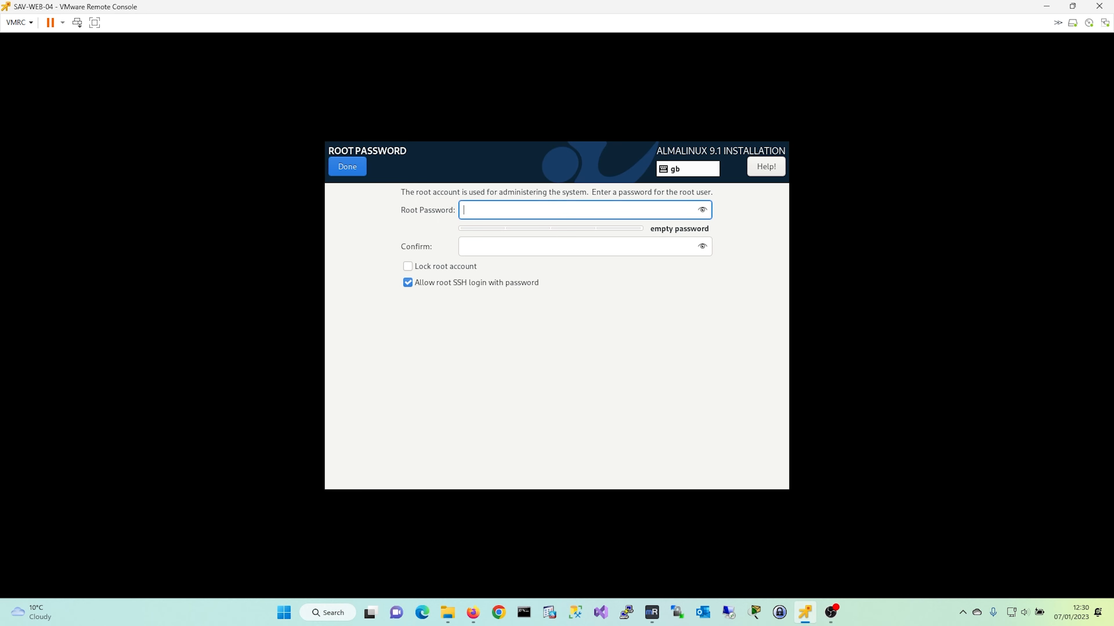
type("********")
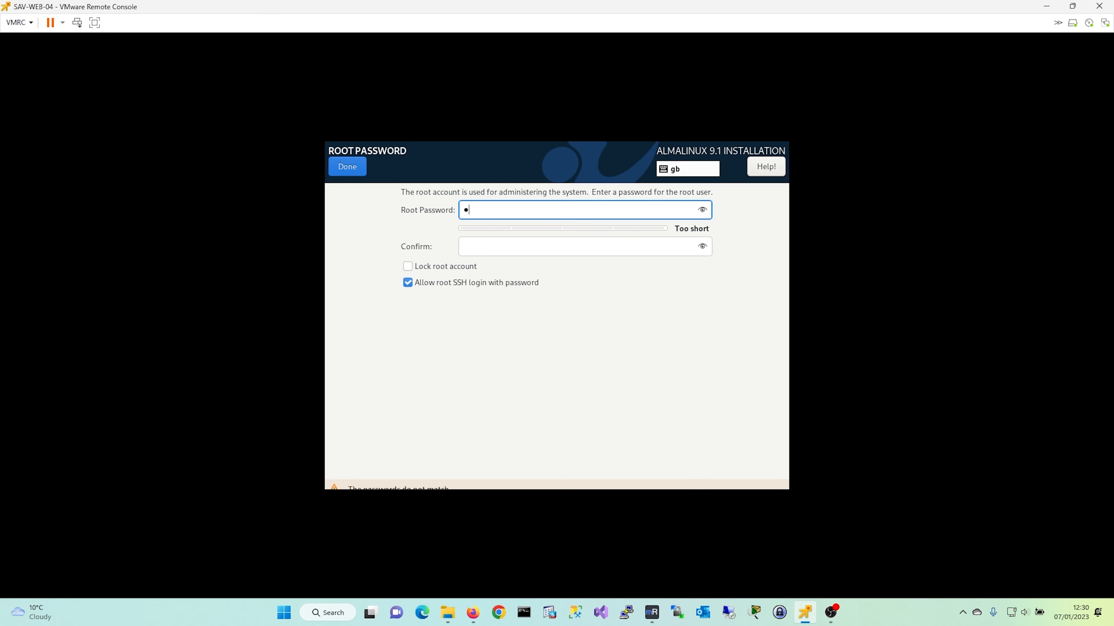
type("**")
key("Tab")
type("**********")
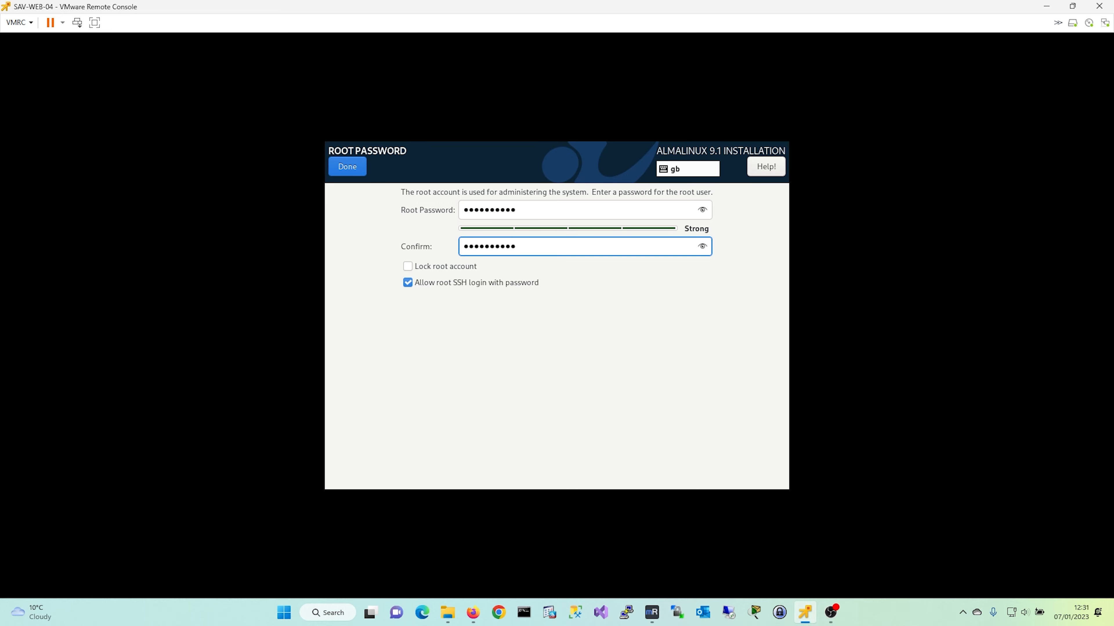
key("Return")
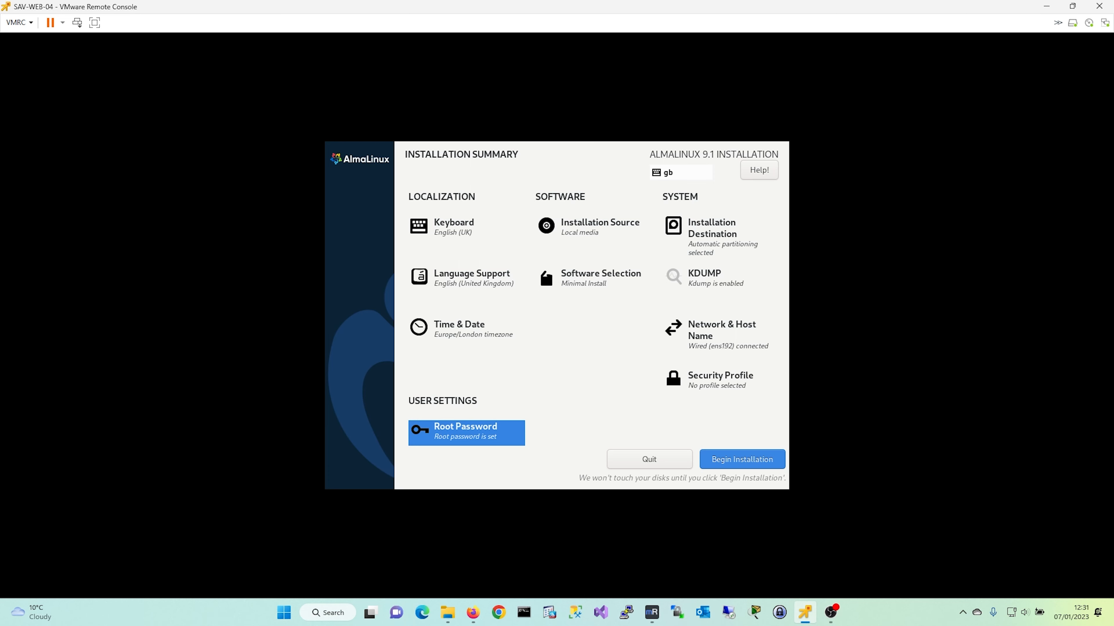
- Begin the installation and reboot the system once it reports Complete!
key("alt+b")
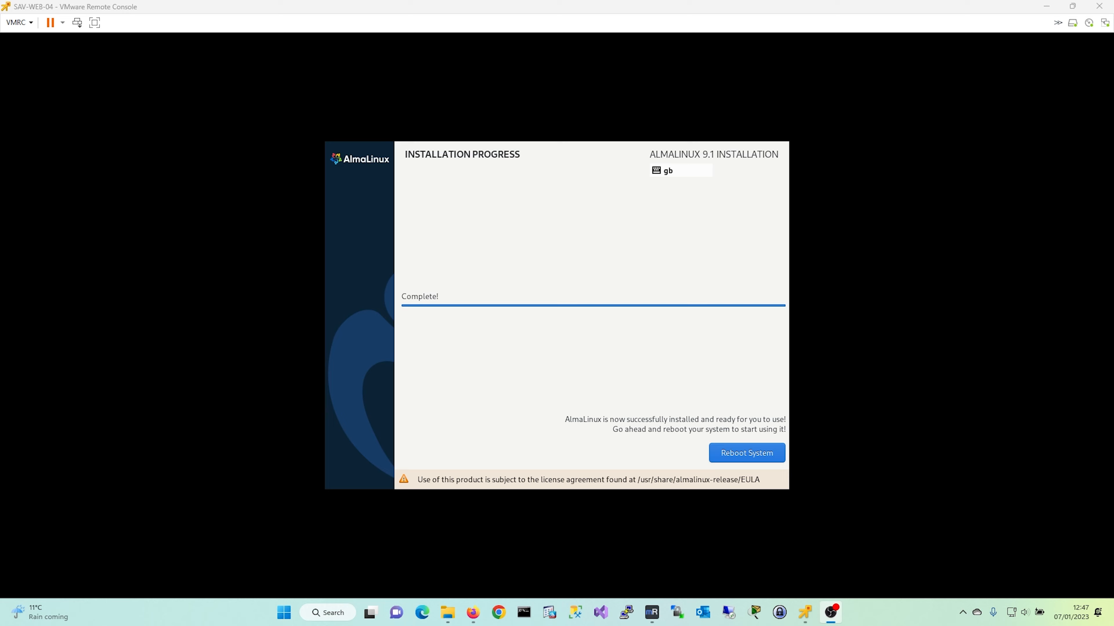
left_click(747, 454)
left_click(747, 454)
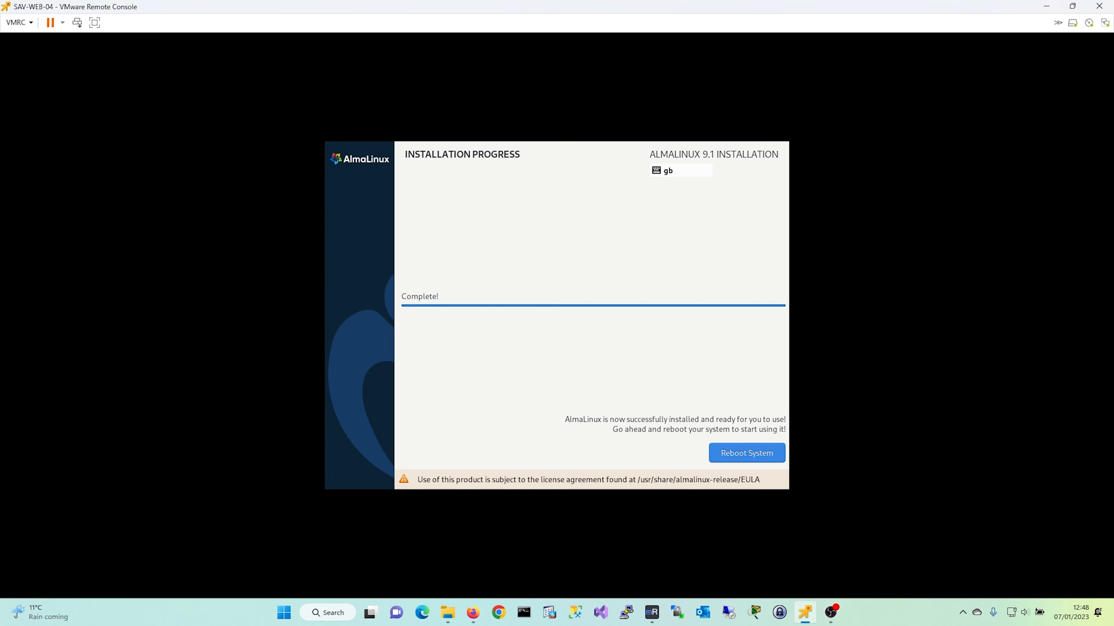
- Submit the user name root at the SAV-WEB-04 console login prompt
left_click(747, 453)
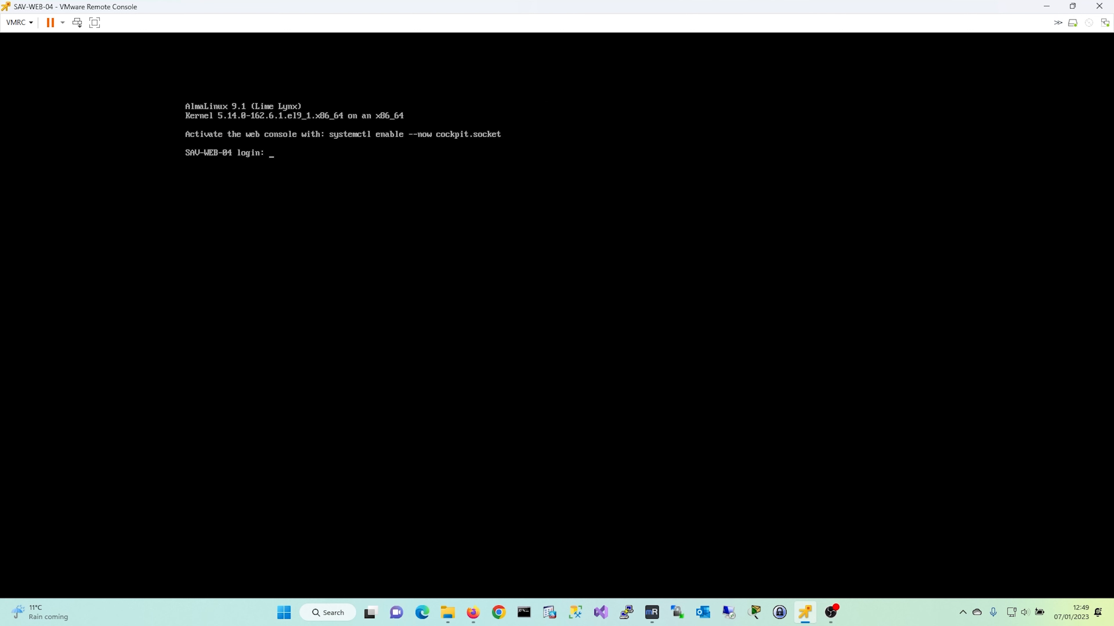
type("root")
key("Return")
key("Return")
key("Return")
key("Return")
key("Return")
key("Return")
key("Return")
key("Return")
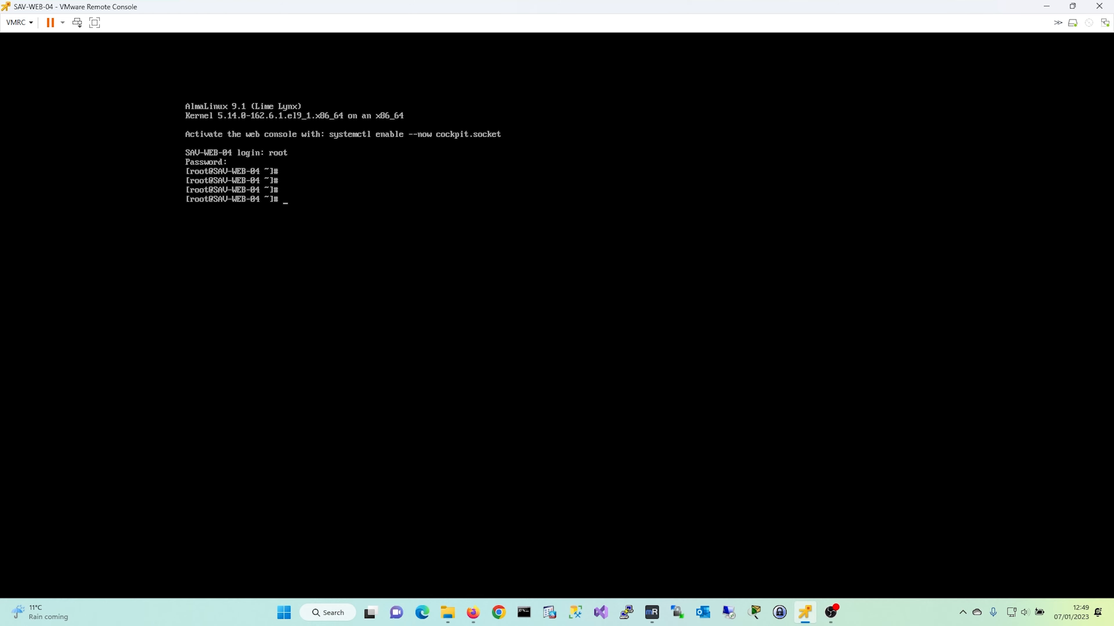